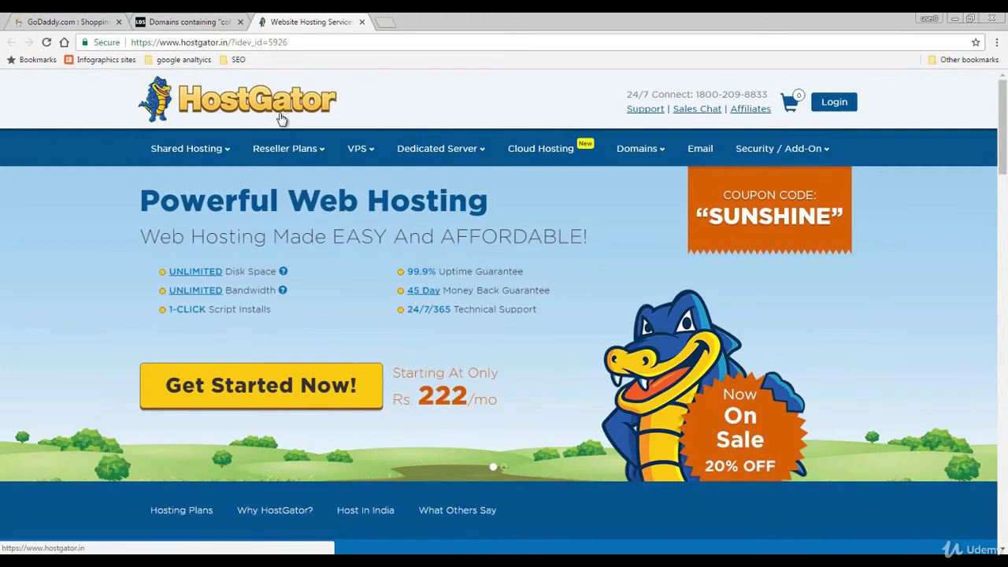
Open HostGator's Linux Shared Hosting page and scroll to the Hatchling, Baby and Business plan cards.
mouse_move(190, 156)
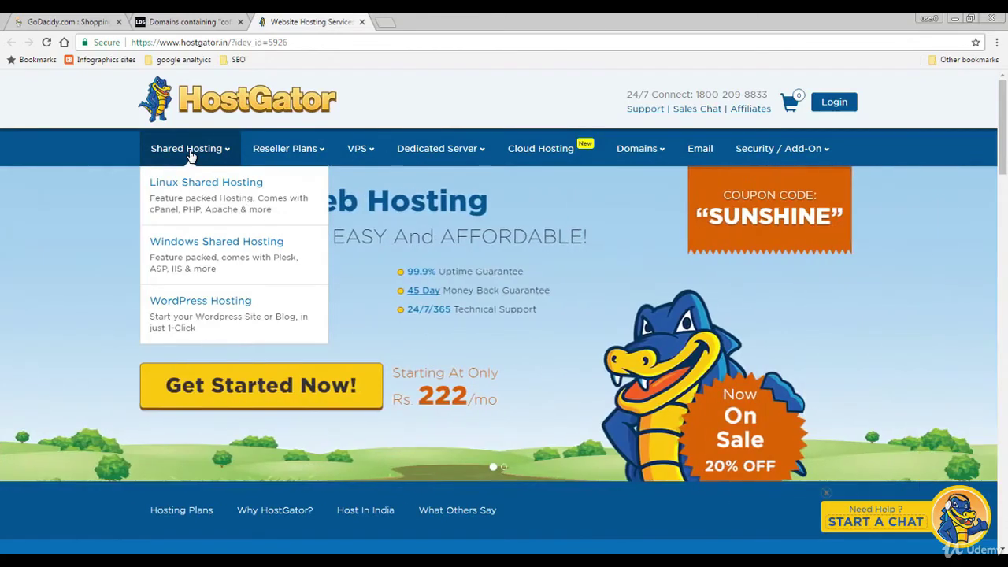
click(193, 204)
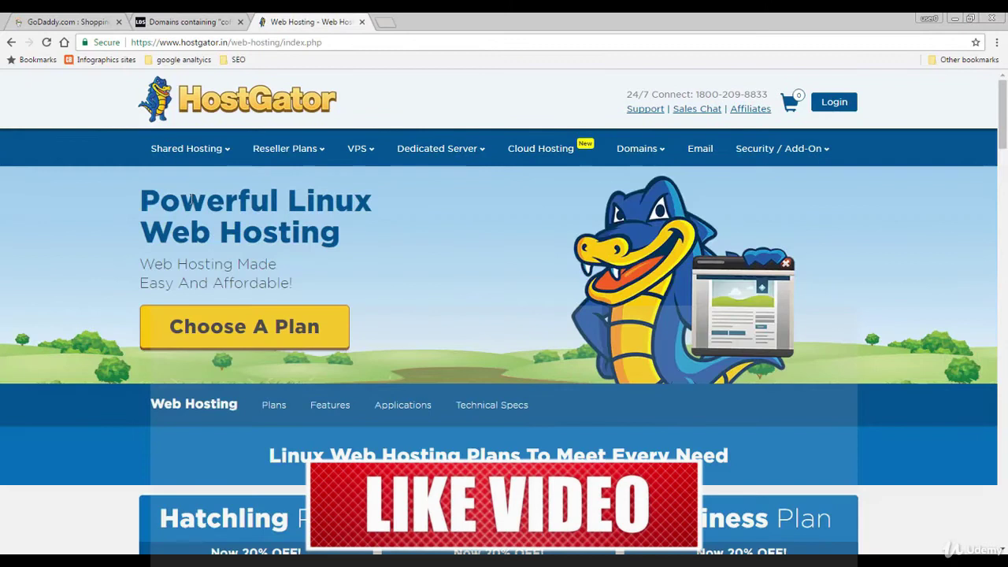
scroll(249, 253, down, 4)
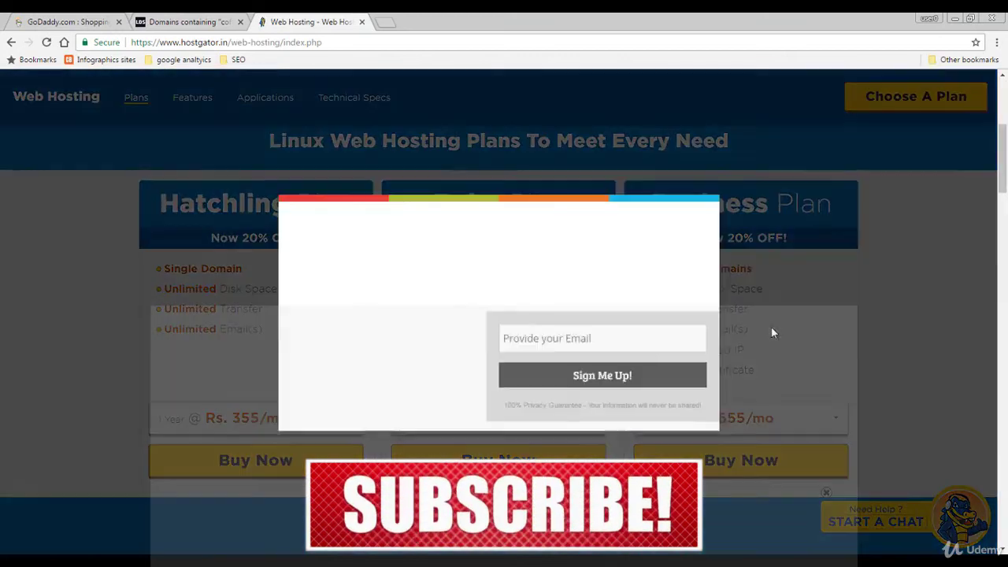
Dismiss the email sign-up popup covering the plan prices.
click(715, 197)
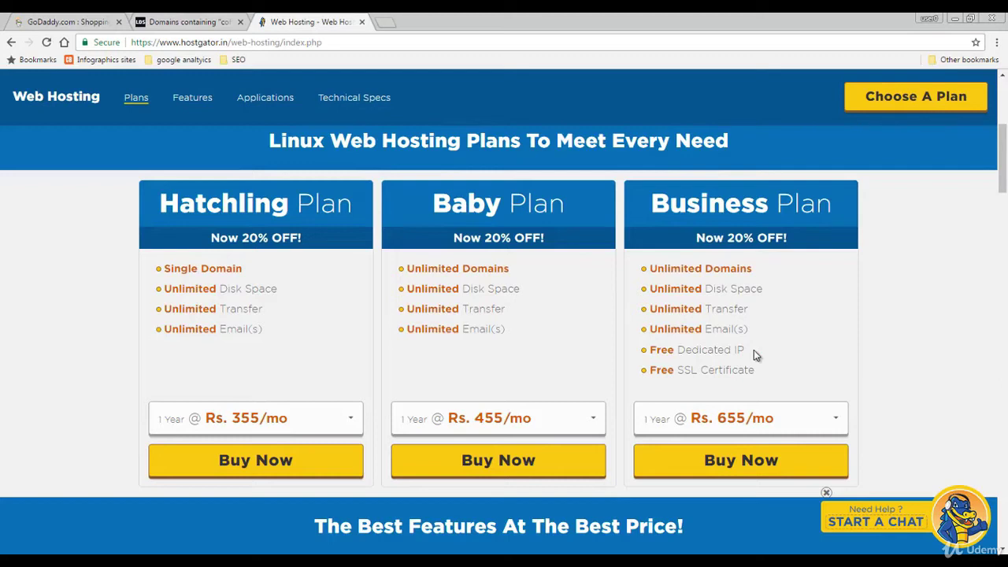
Order the Baby plan for the already-owned domain venuecoffee.com, declining SiteLock and CodeGuard.
click(493, 460)
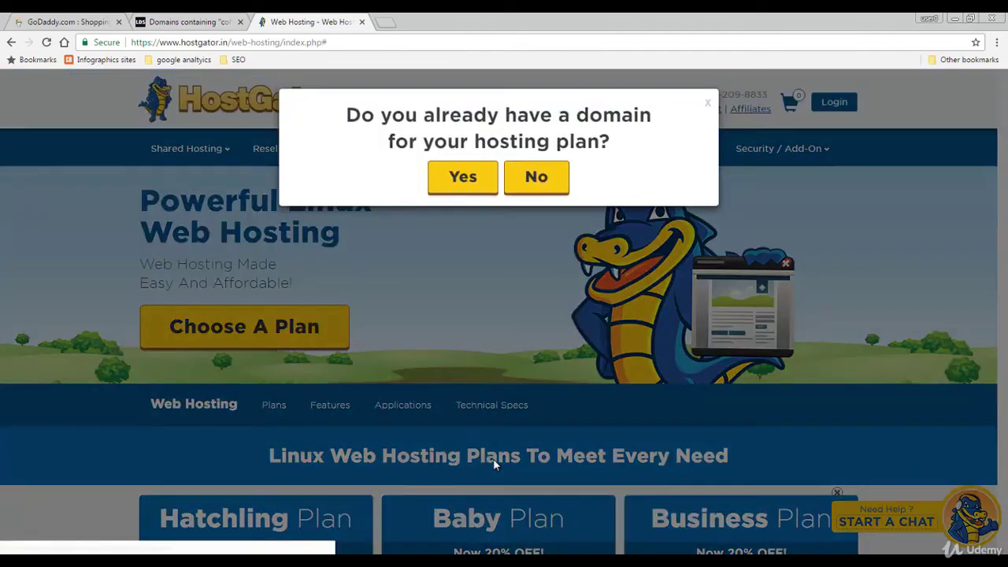
click(457, 175)
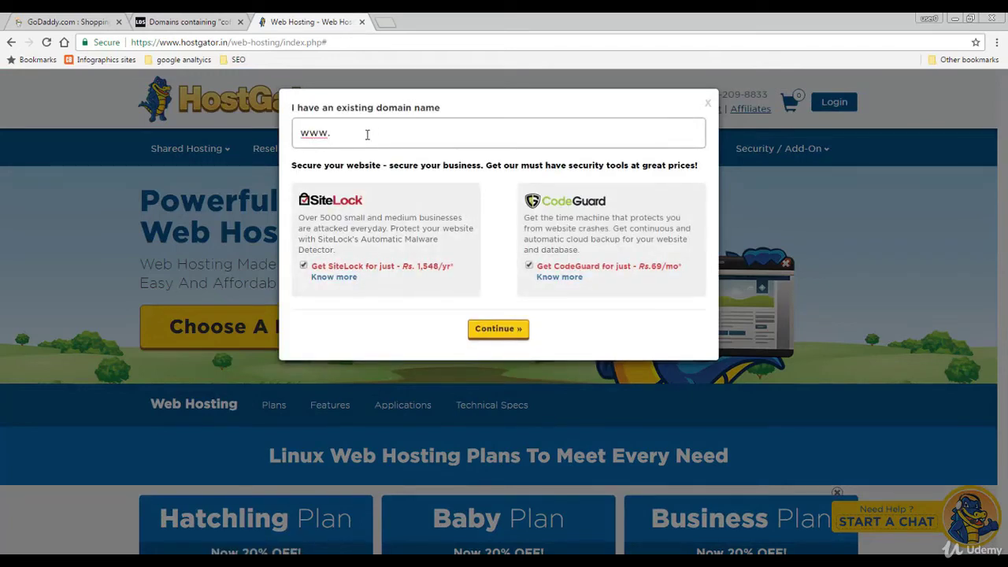
text(VenueCoffee.com)
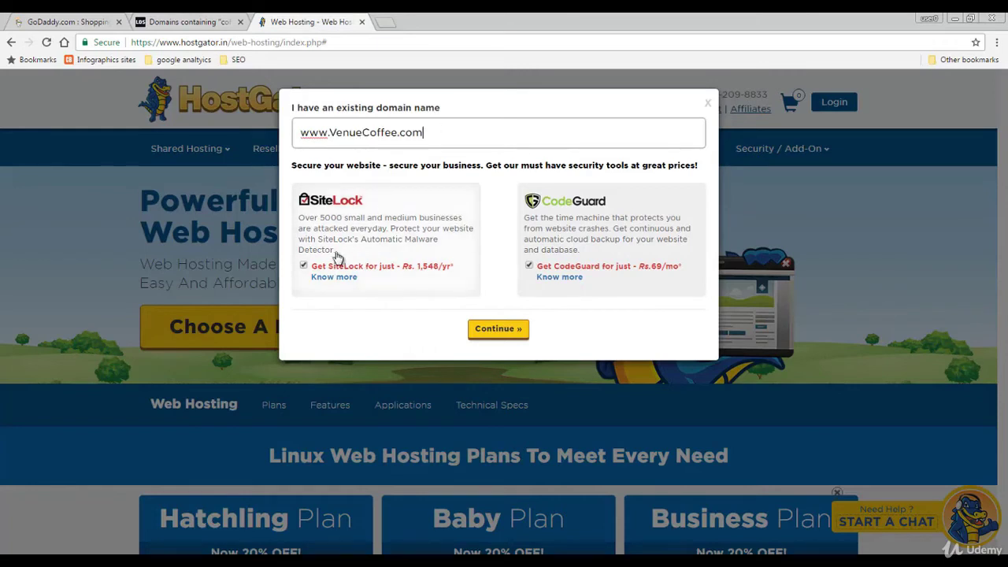
click(306, 268)
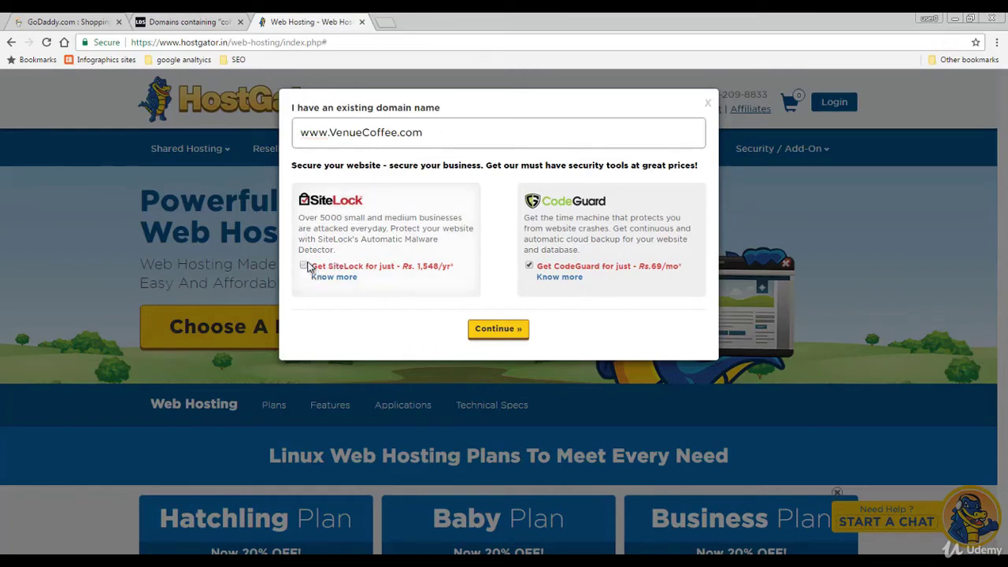
click(526, 267)
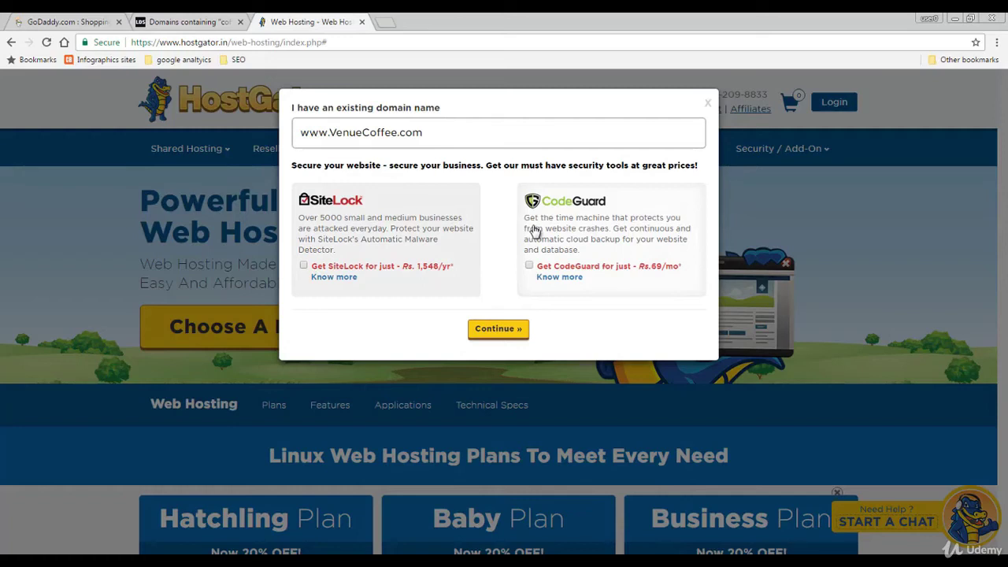
click(499, 331)
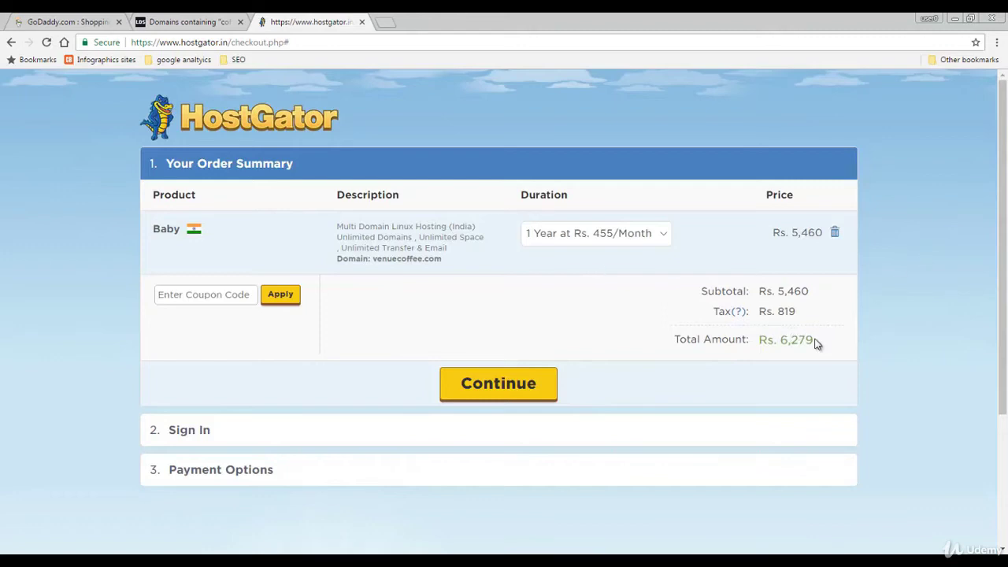
Apply coupon gator123 for a Rs. 1,819.82 discount, bringing the total to Rs. 4,186.21.
drag(816, 344, 786, 339)
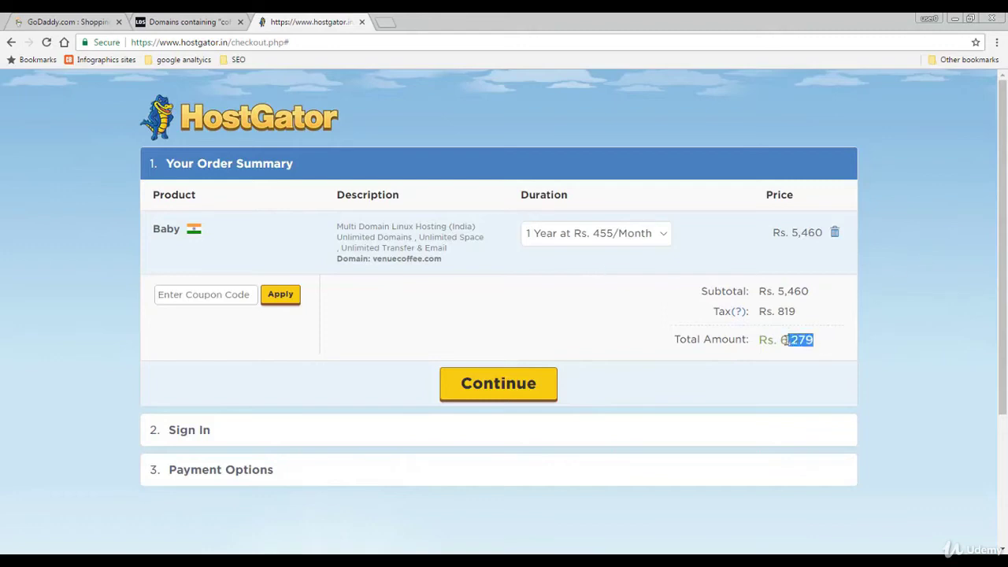
click(167, 296)
text(gator)
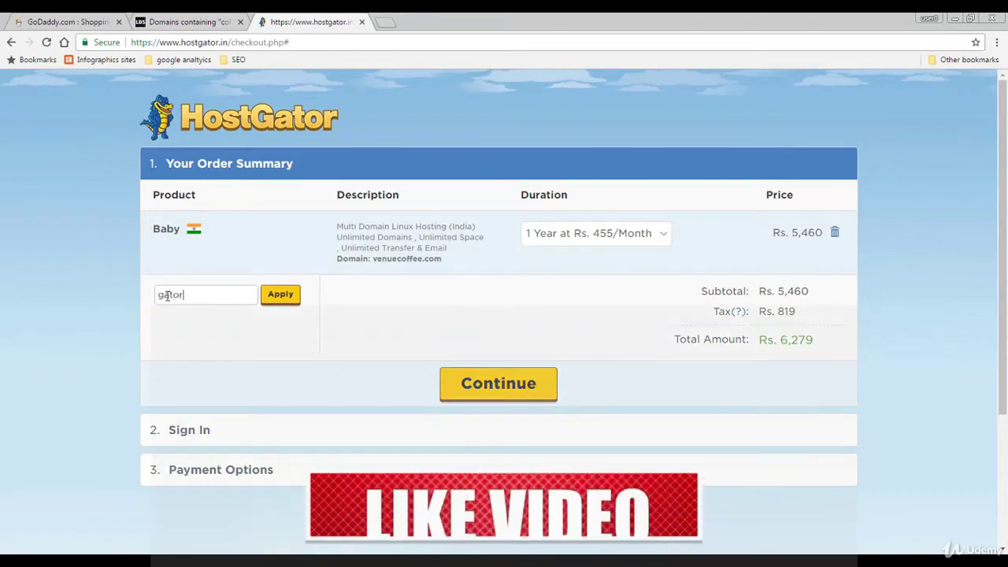
text(124)
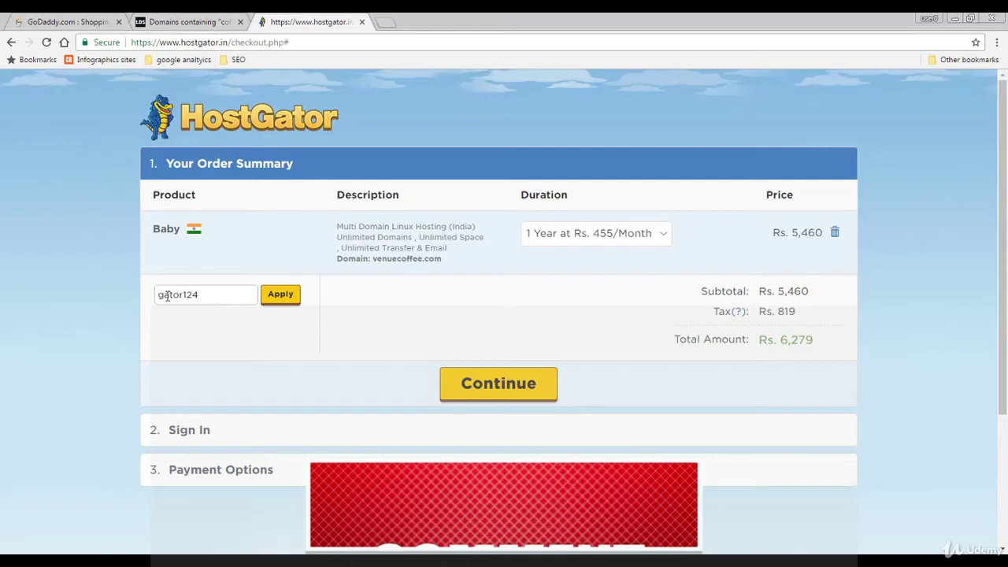
key(BackSpace)
text(3)
click(294, 299)
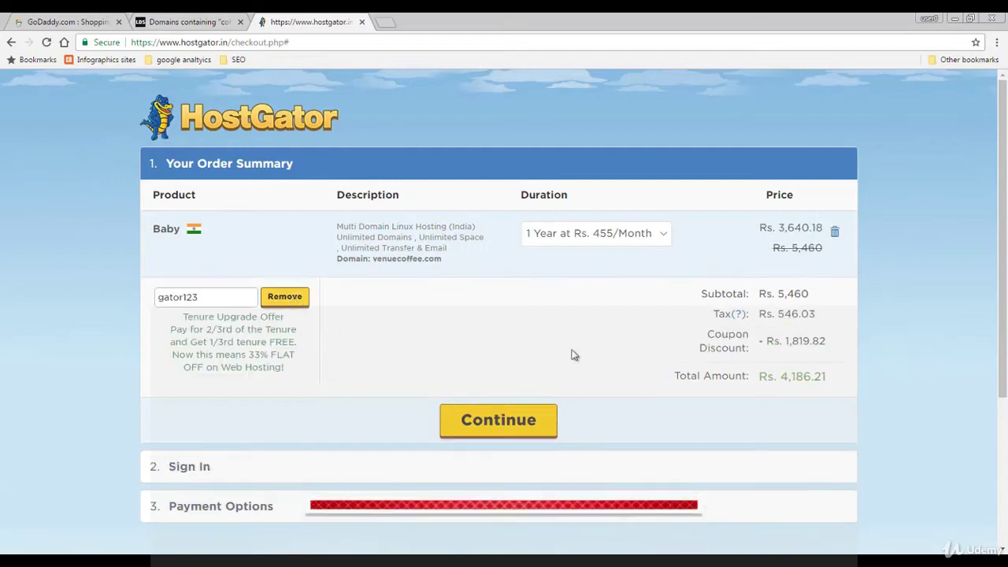
drag(780, 341, 822, 358)
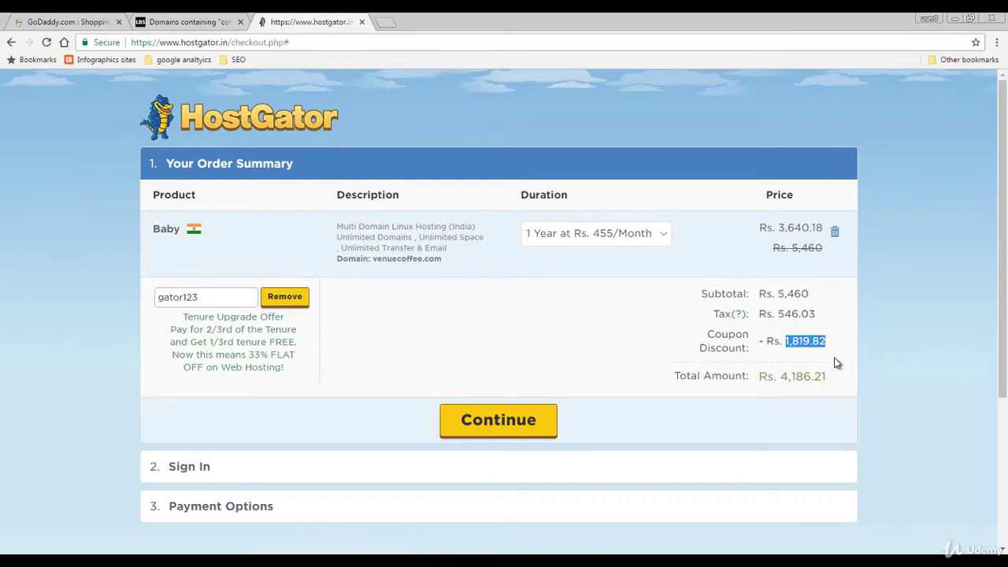
click(286, 301)
click(212, 293)
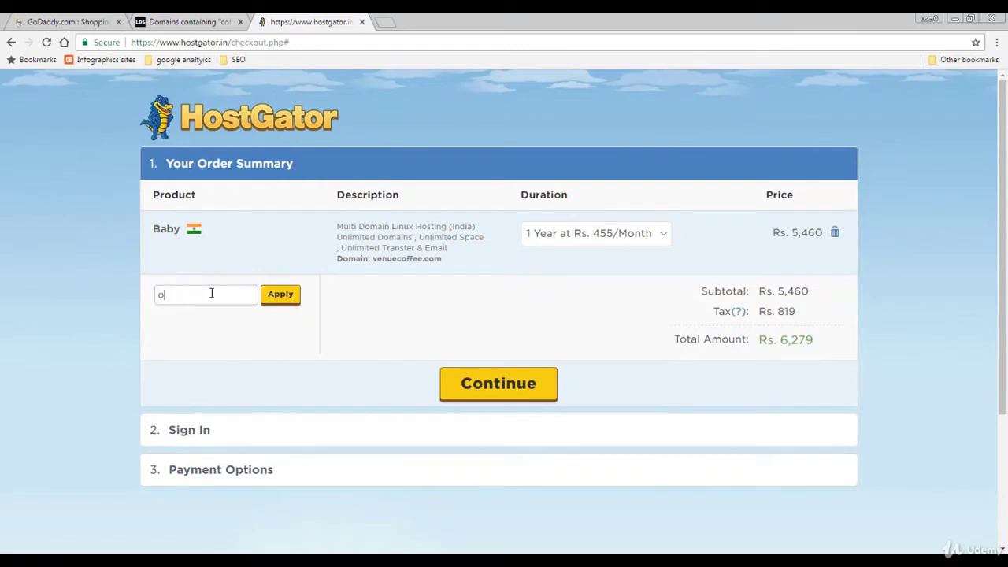
click(281, 298)
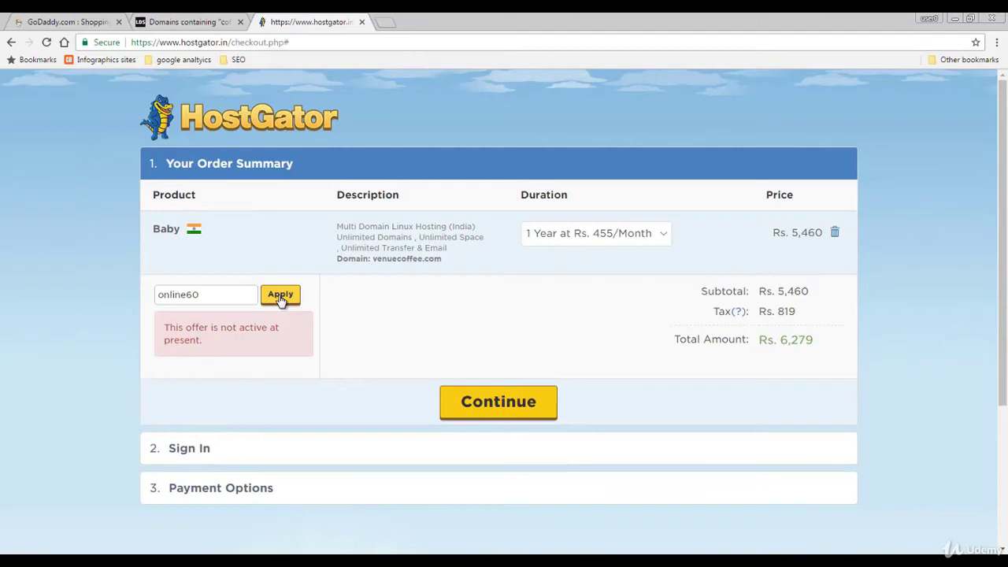
key(BackSpace)
key(BackSpace)
key(BackSpace)
key(BackSpace)
key(BackSpace)
key(BackSpace)
key(BackSpace)
key(BackSpace)
text(gator123)
click(283, 294)
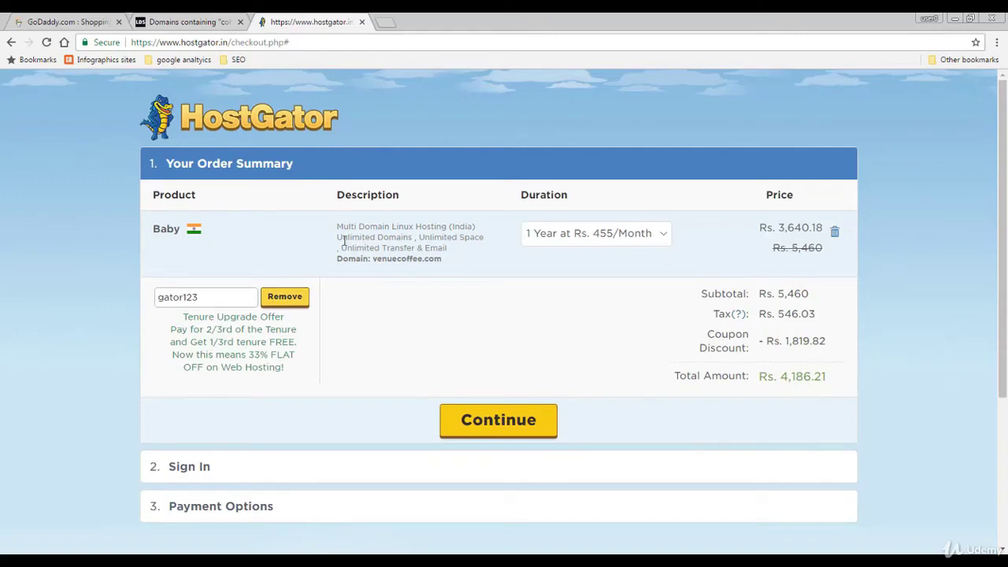
Advance the order to the Sign In step and bring up the PowerPoint NameServers slide.
click(523, 423)
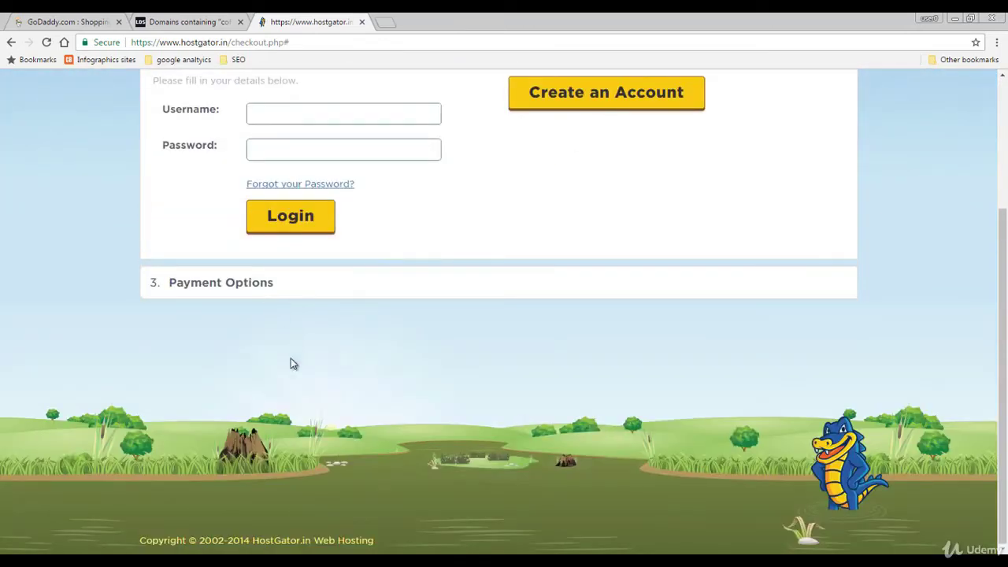
mouse_move(329, 561)
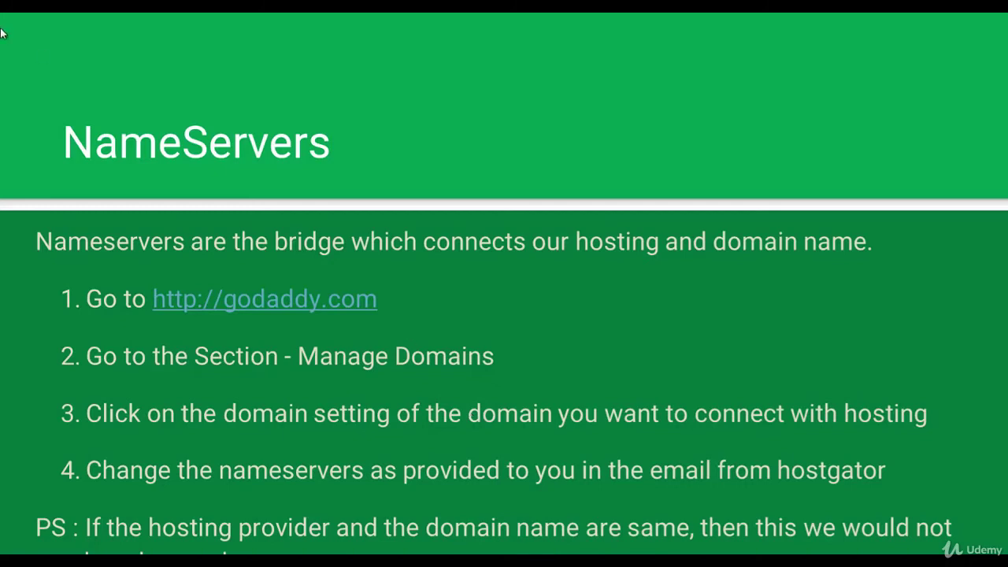
Follow the slide's godaddy.com link to open GoDaddy's home page.
click(359, 307)
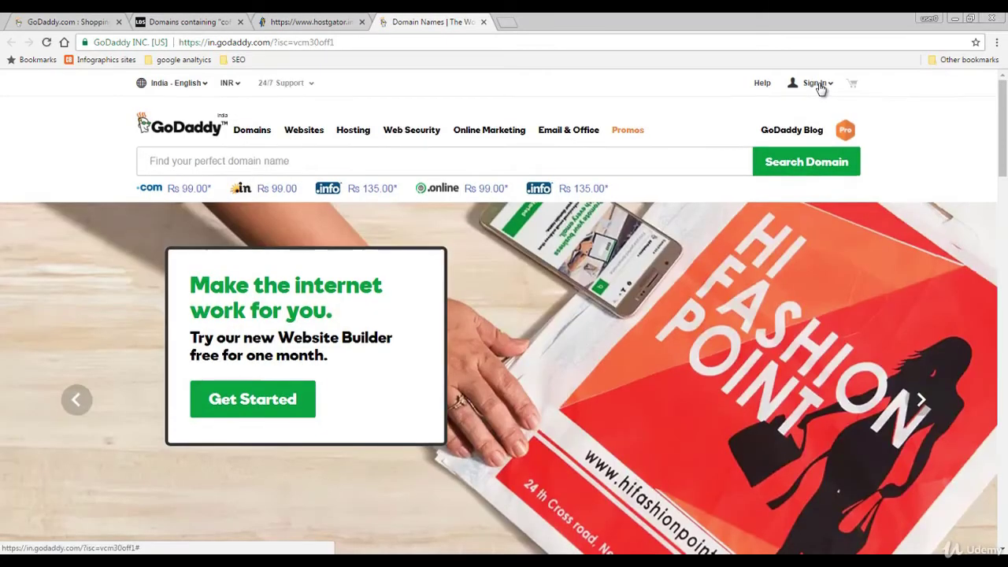
Sign in to the GoDaddy account with its password.
click(817, 83)
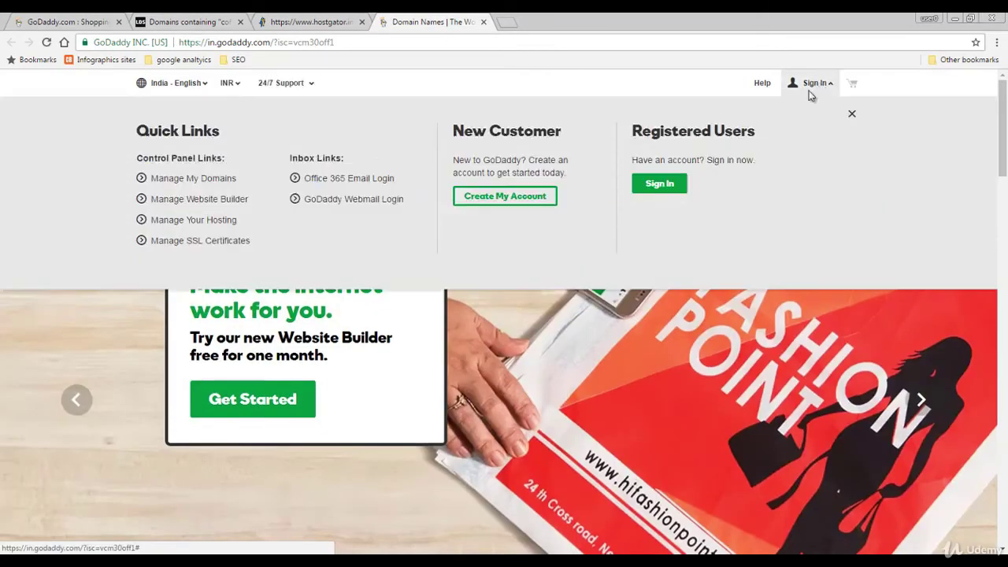
click(661, 184)
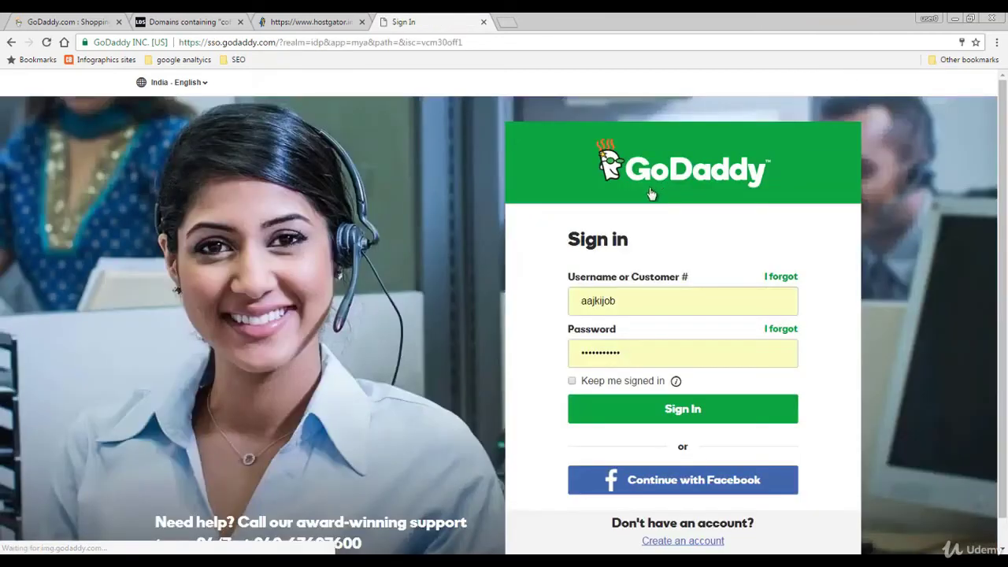
click(650, 367)
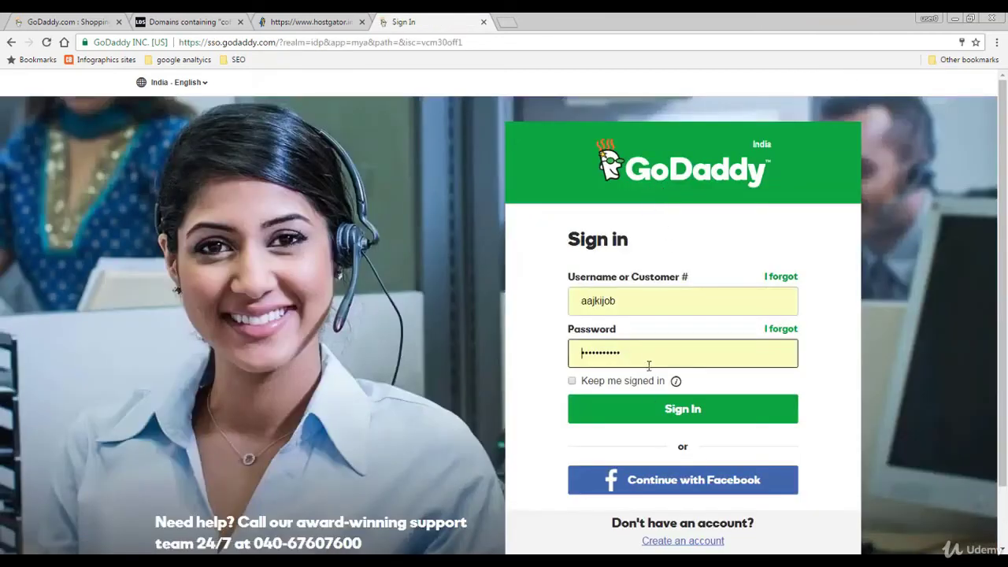
click(653, 411)
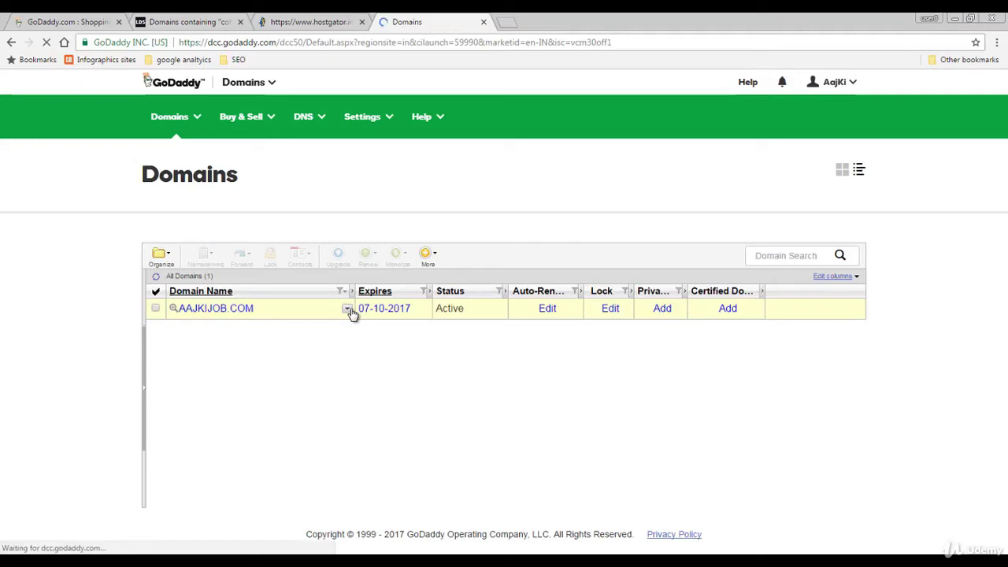
Switch the domain's nameservers to Custom and start a new nameserver entry.
click(350, 310)
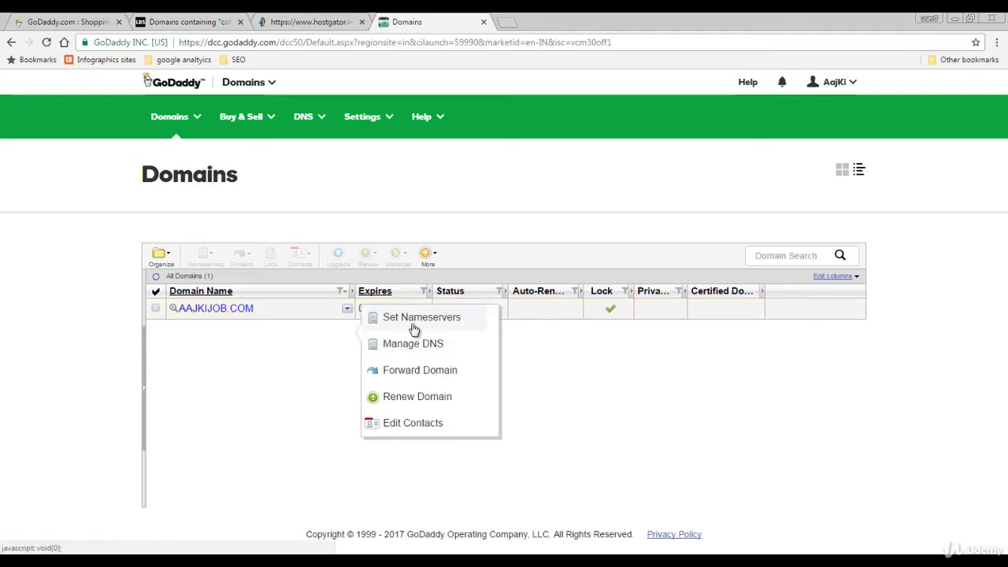
click(414, 327)
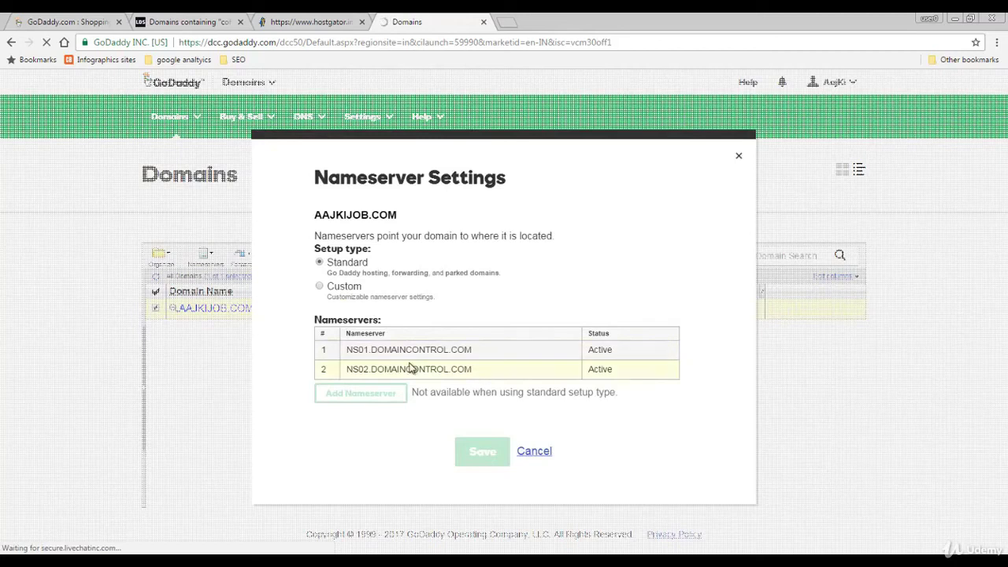
click(349, 289)
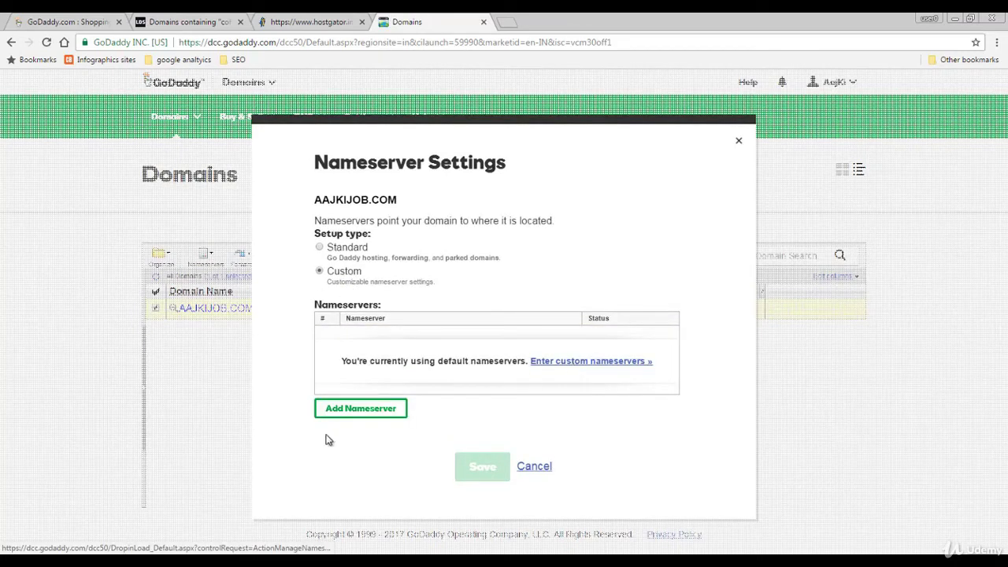
click(340, 411)
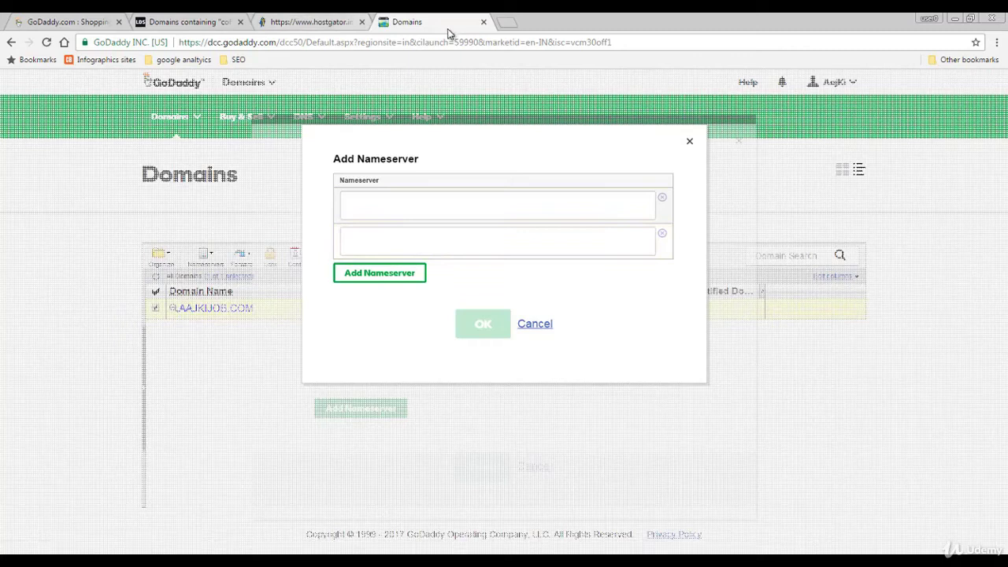
In a new tab, find the webhostbox nameservers in Gmail's HostGator hosting email.
click(508, 23)
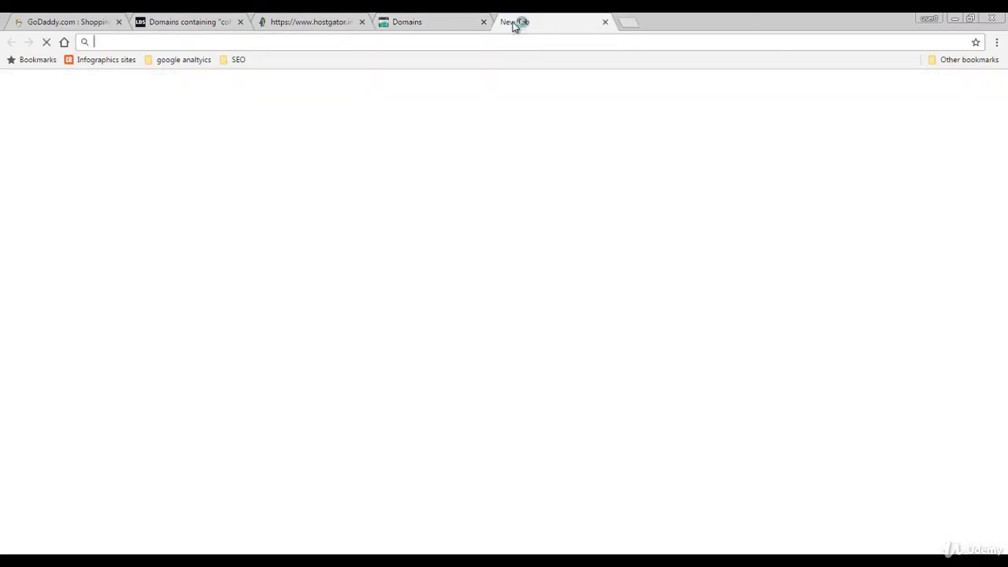
text(gmail.com)
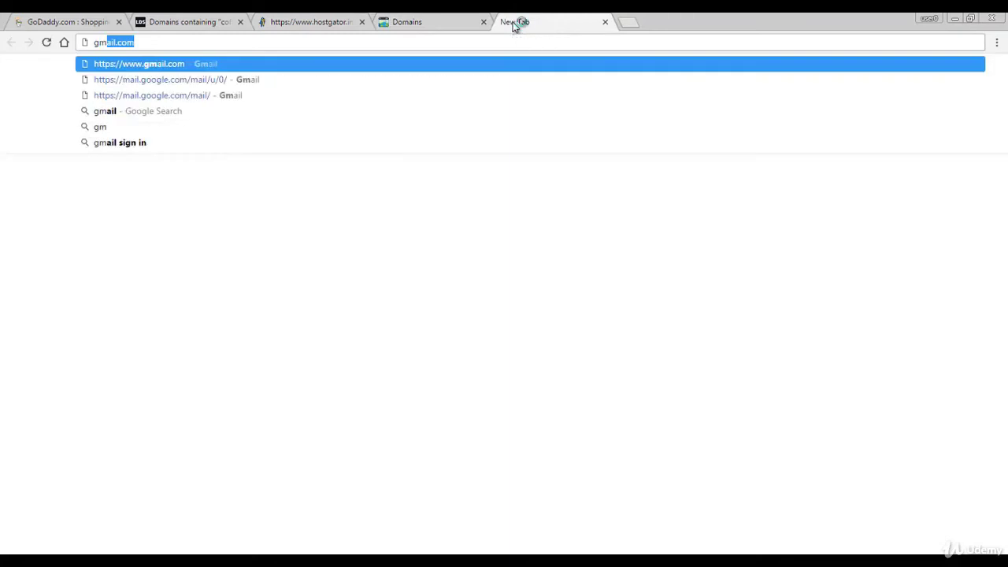
key(Return)
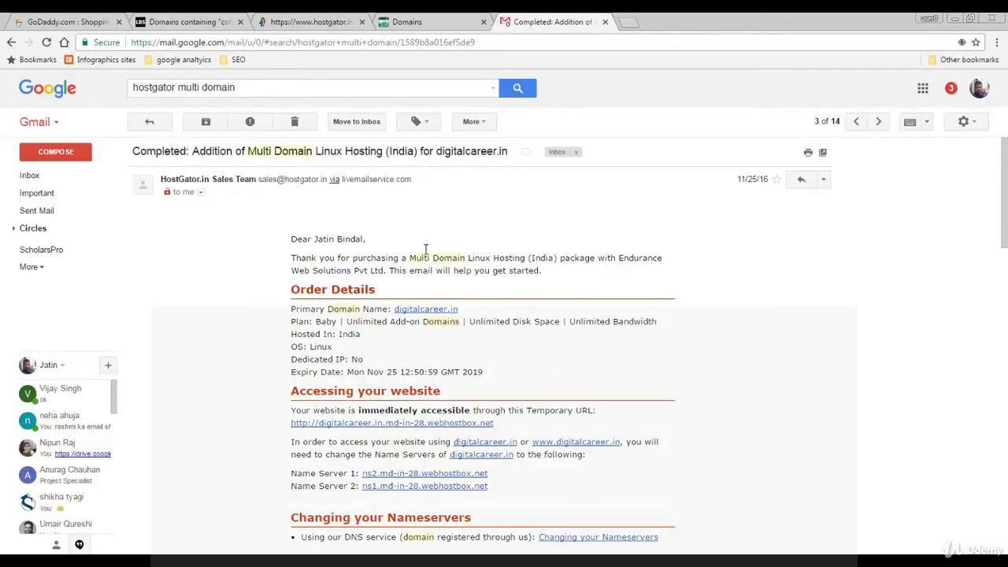
drag(130, 152, 501, 155)
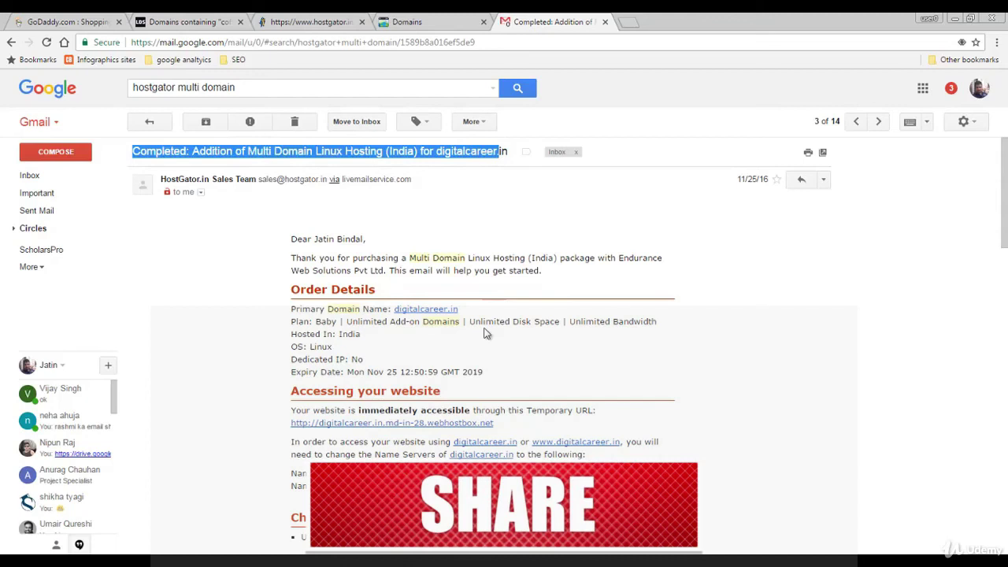
scroll(485, 383, down, 1)
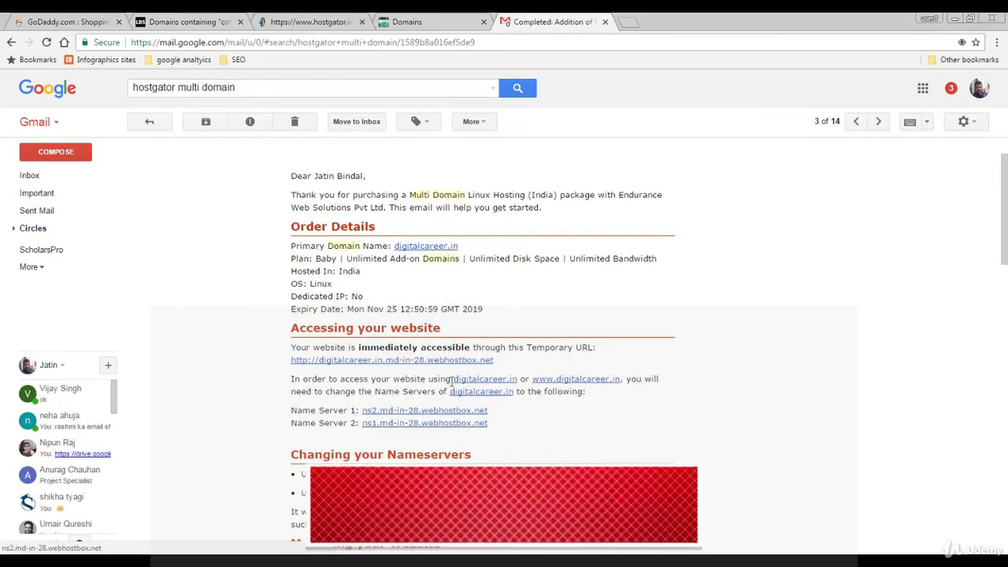
click(401, 19)
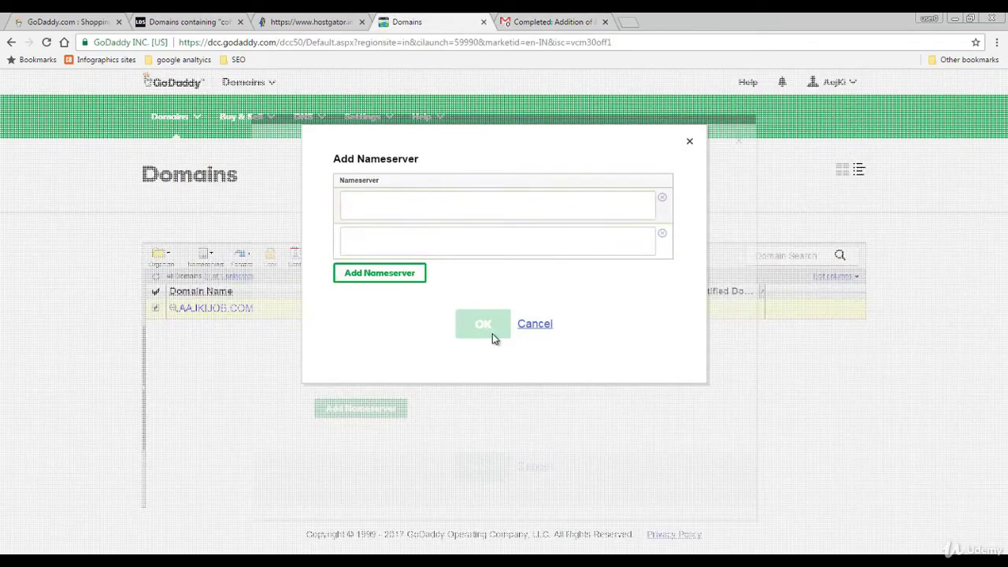
Close the Add Nameserver and Nameserver Settings dialogs without saving.
click(690, 142)
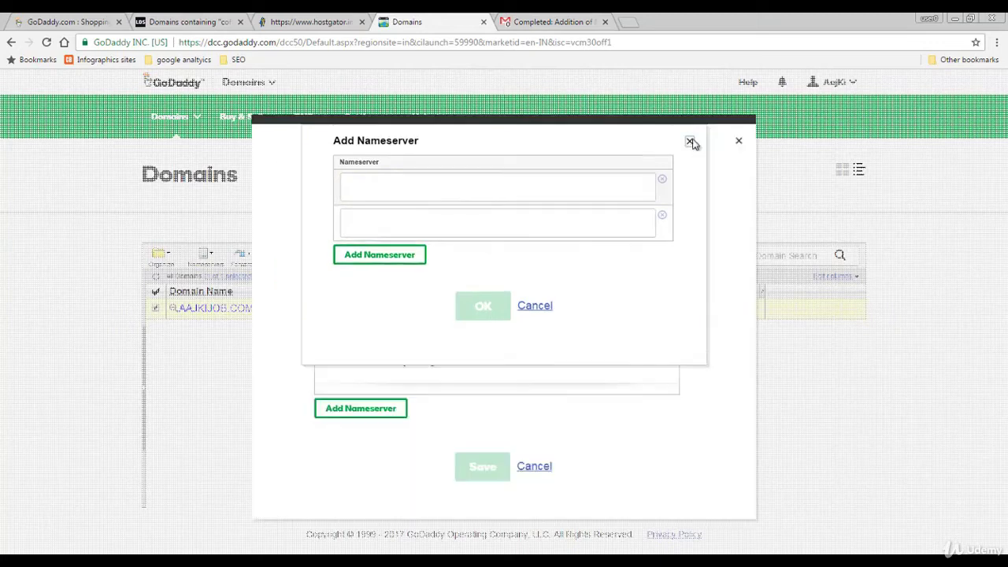
click(535, 468)
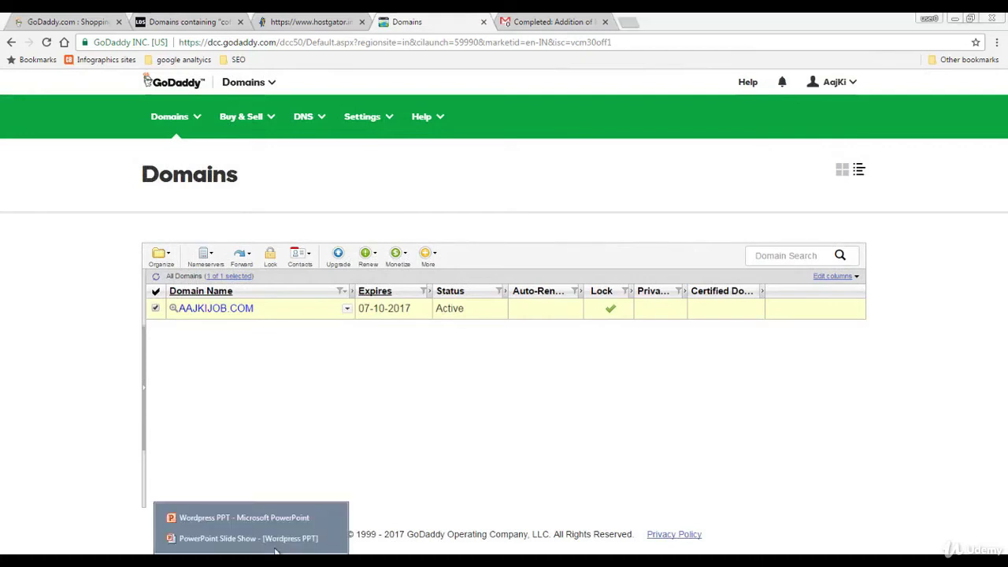
Return to the PowerPoint slide show and advance to the cPanel slide.
click(285, 538)
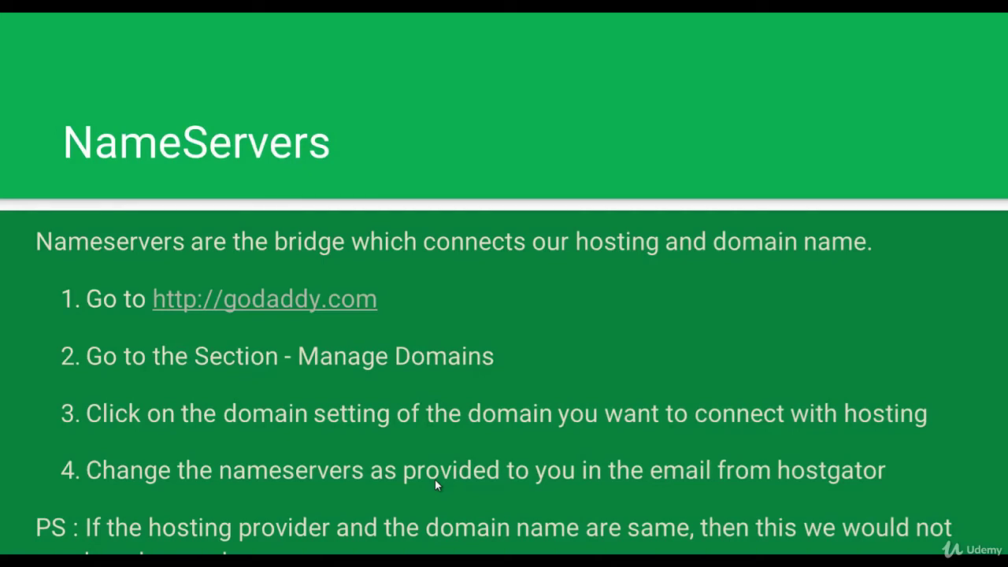
key(Right)
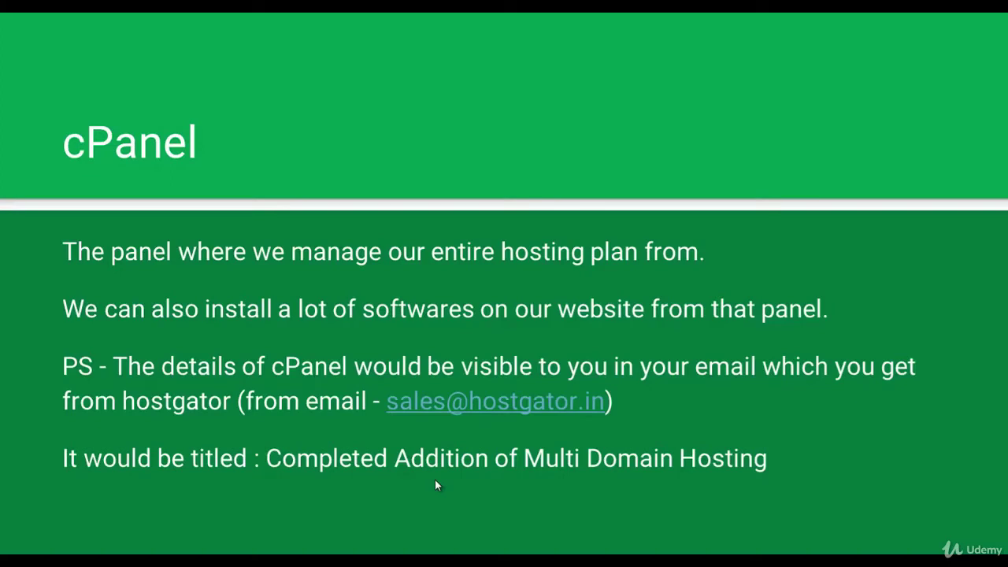
Bring the Chrome window with the Domains tab back in front of the slideshow.
key(super)
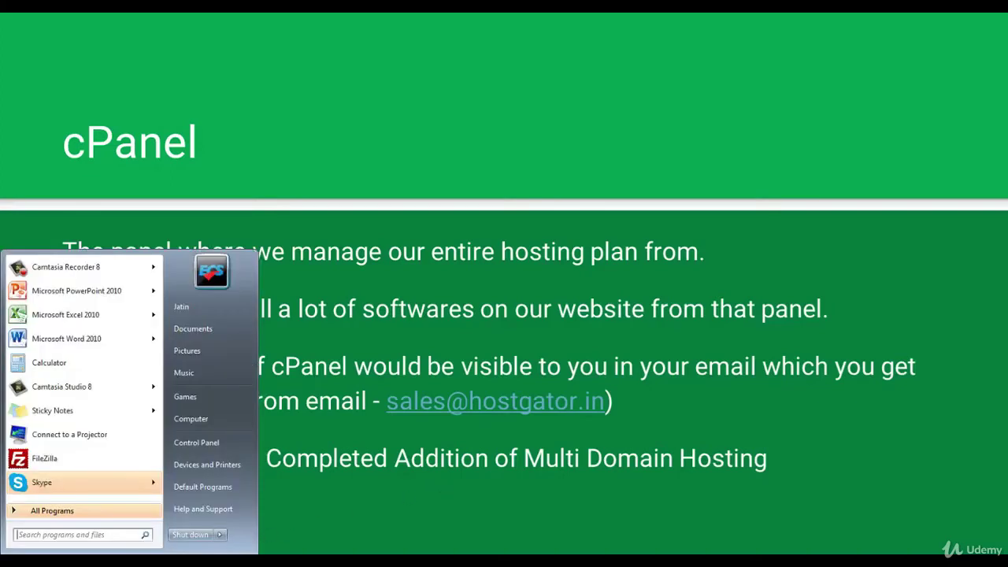
click(329, 562)
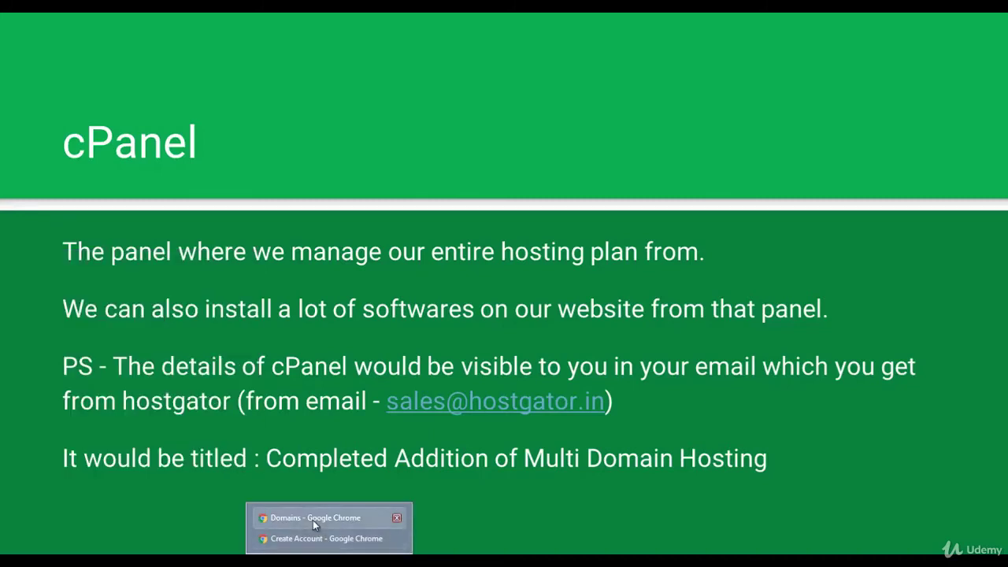
click(318, 522)
Open the 111.118.215.252/cpanel link from the HostGator hosting email in a new tab.
key(ctrl+Tab)
scroll(459, 370, down, 2)
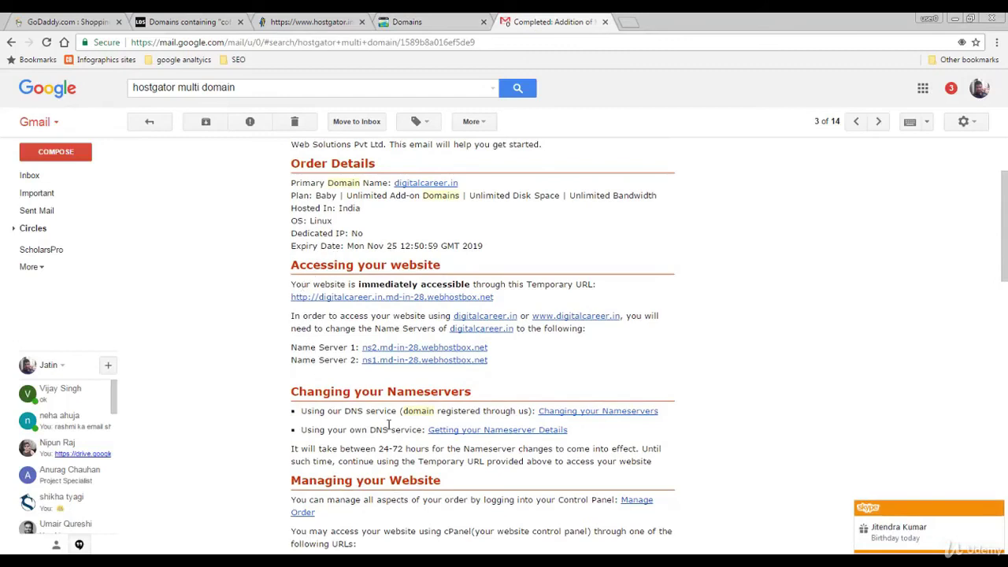
scroll(418, 451, down, 1)
scroll(418, 451, down, 1)
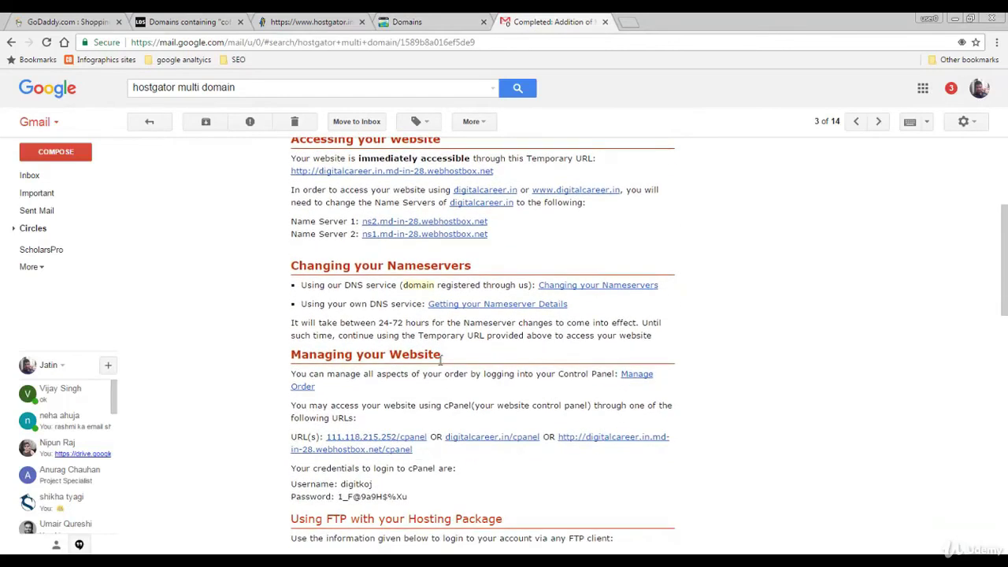
middle_click(410, 445)
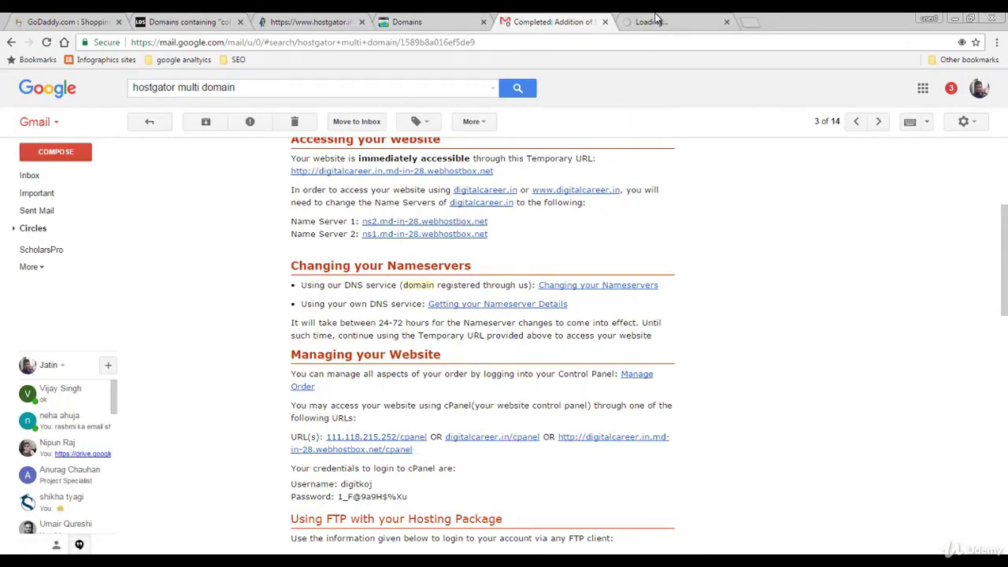
click(656, 19)
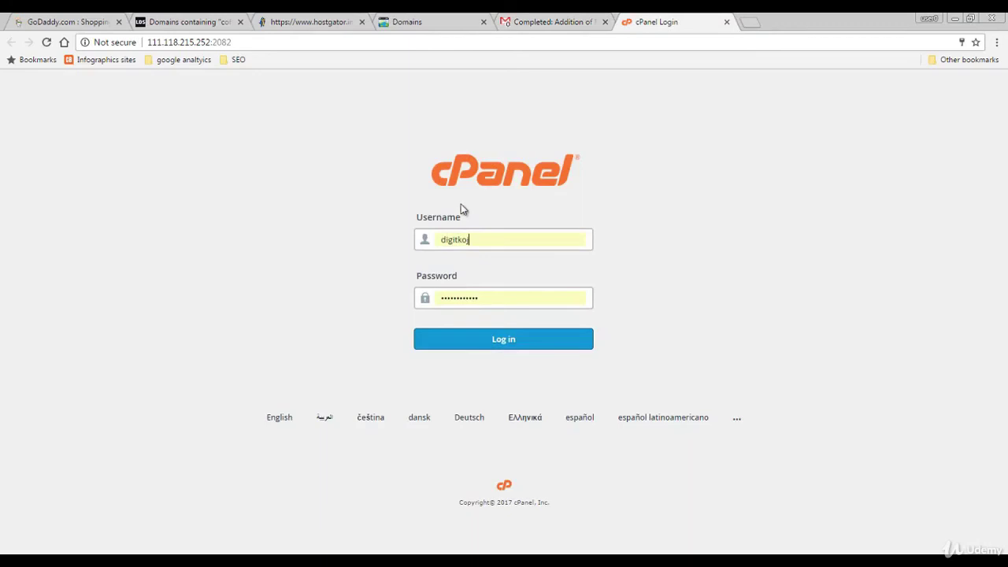
Log in to cPanel with the emailed credentials, then return to the PowerPoint slideshow.
click(579, 22)
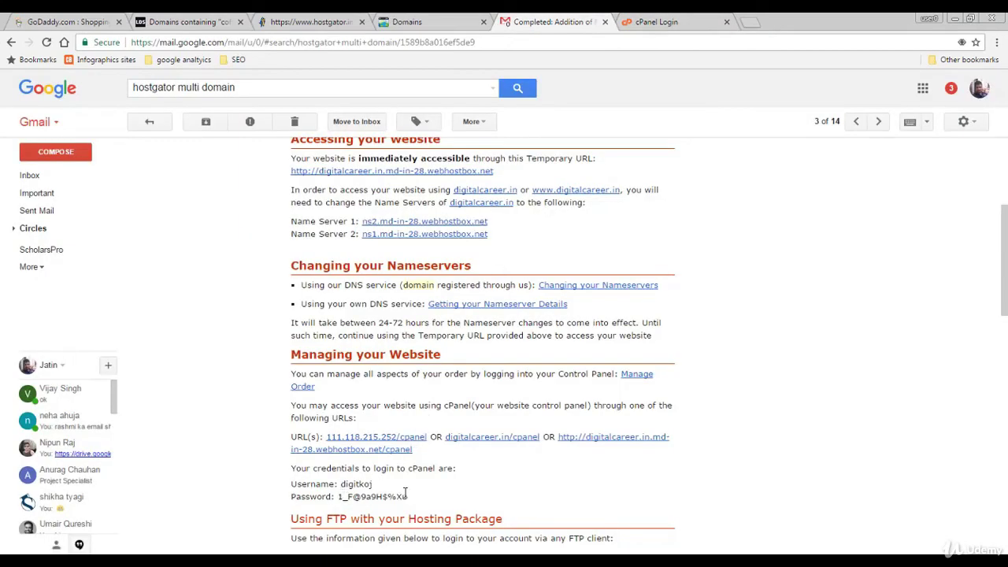
click(682, 20)
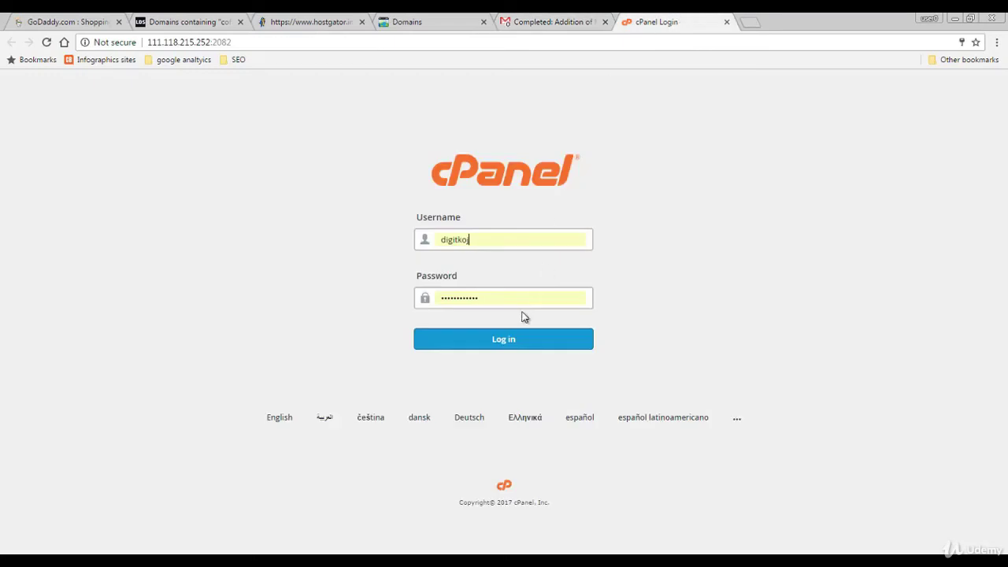
click(510, 349)
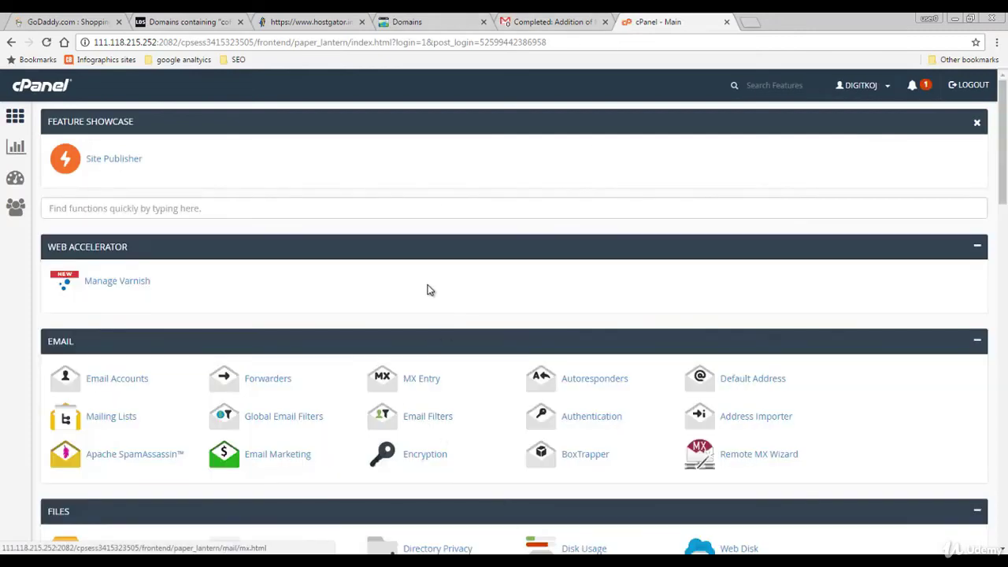
scroll(423, 288, down, 2)
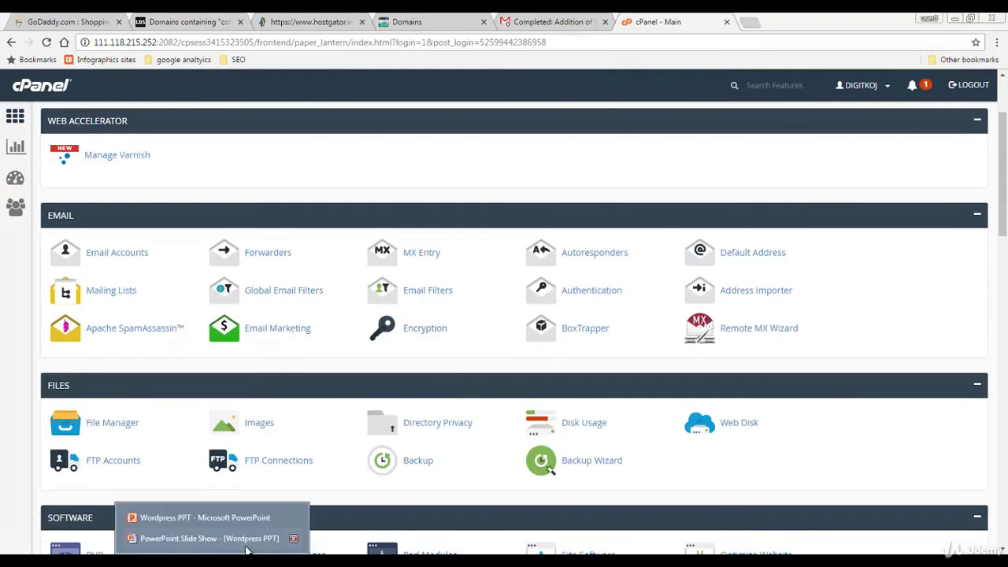
click(203, 538)
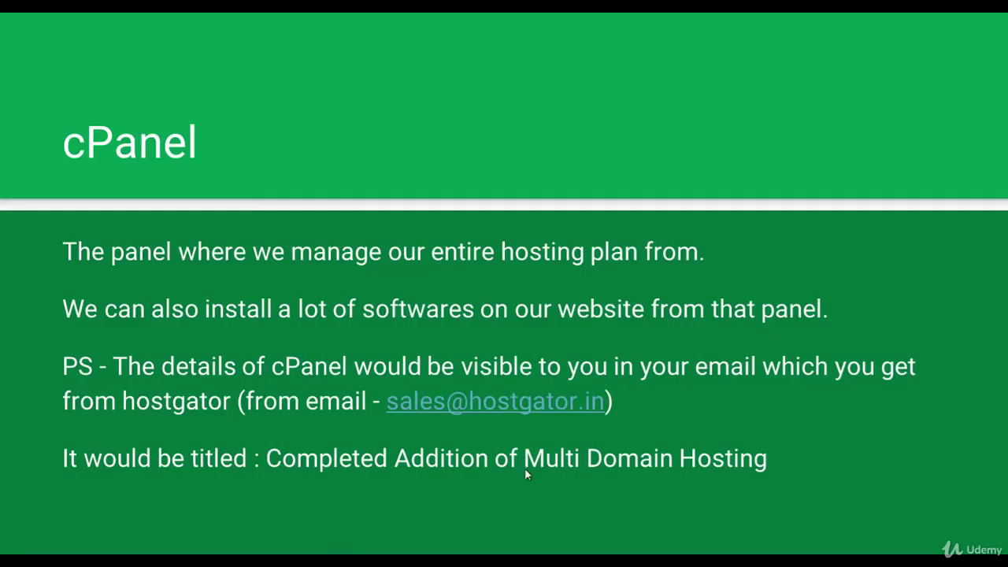
Advance the slideshow past Email Accounts and Wordpress to the Installing Wordpress slide.
click(681, 515)
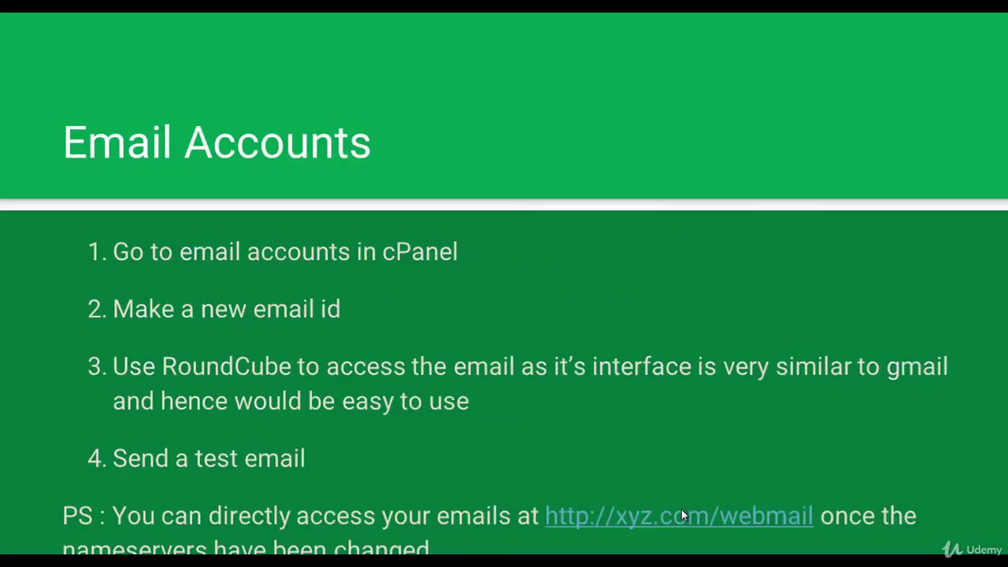
click(682, 515)
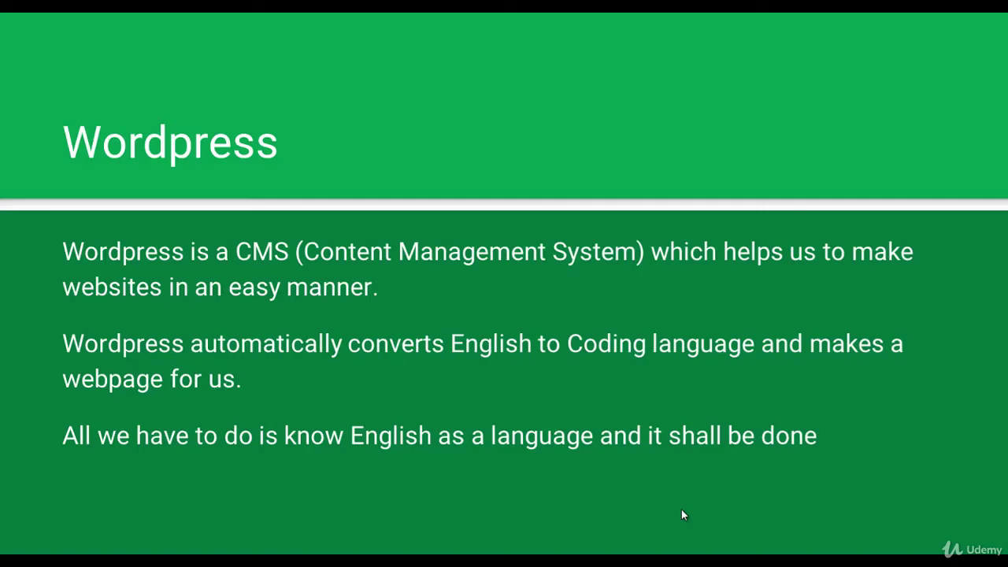
key(Right)
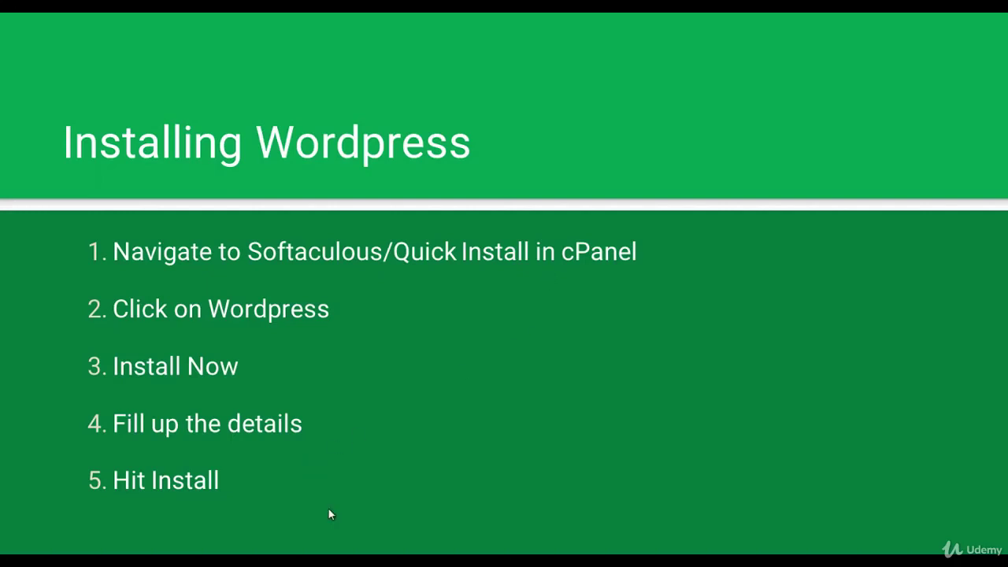
key(super)
click(289, 560)
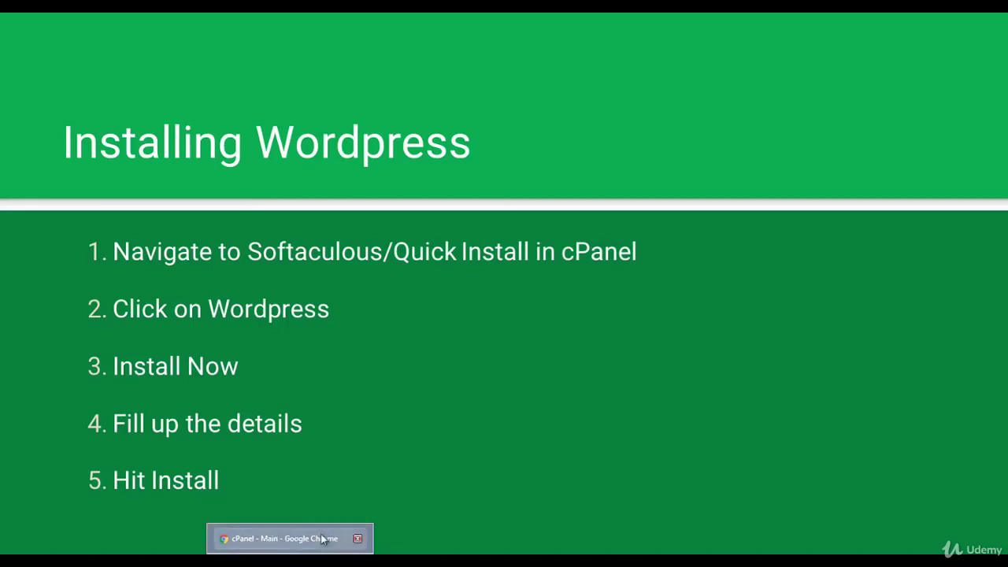
Open Softaculous Apps Installer from the Software section of cPanel.
click(323, 540)
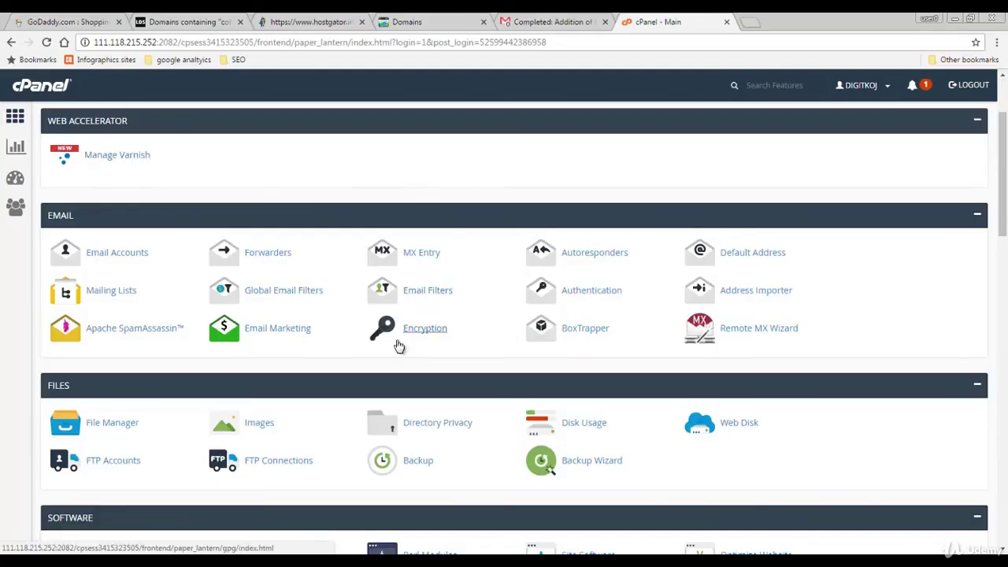
scroll(230, 389, down, 2)
scroll(230, 392, down, 1)
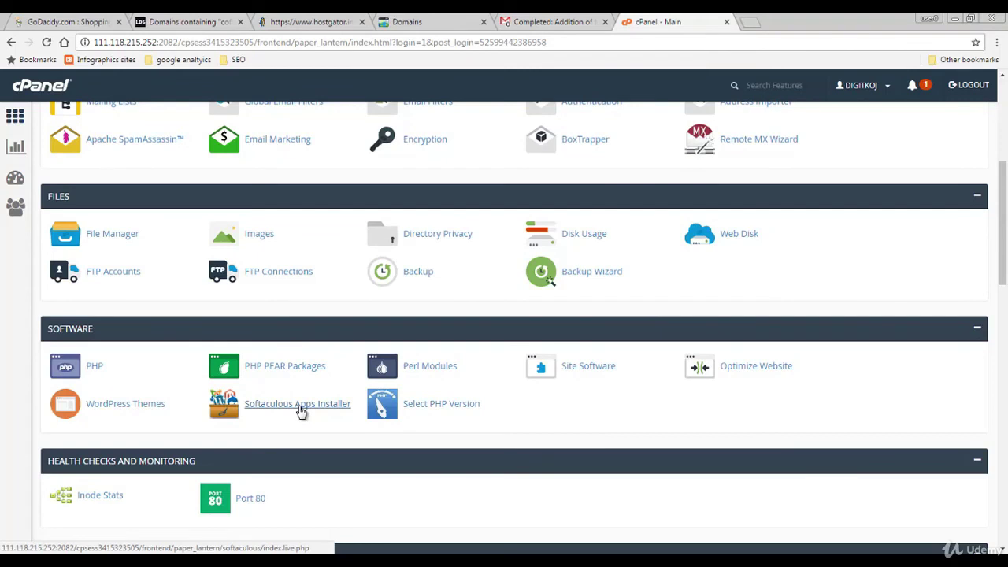
click(299, 408)
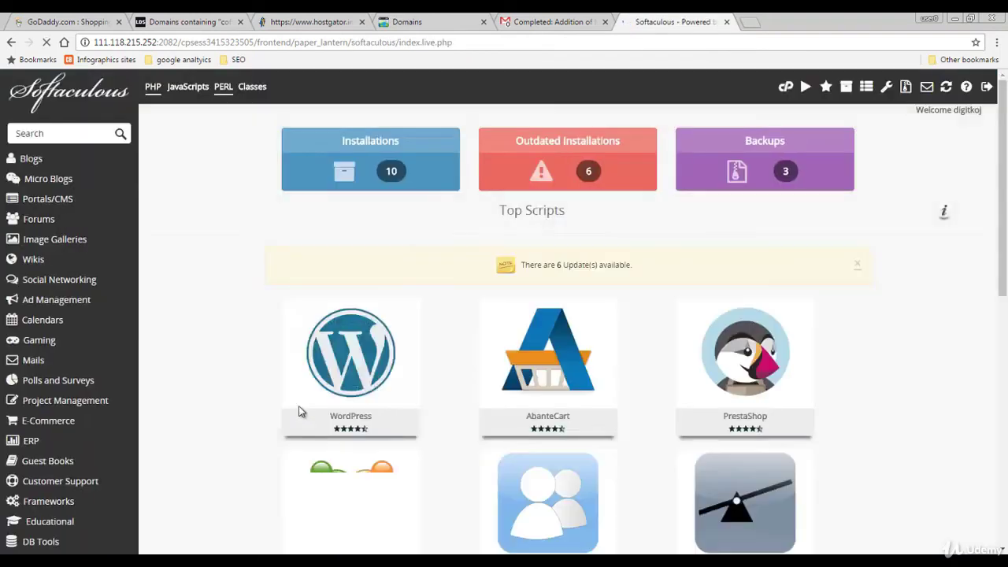
mouse_move(298, 407)
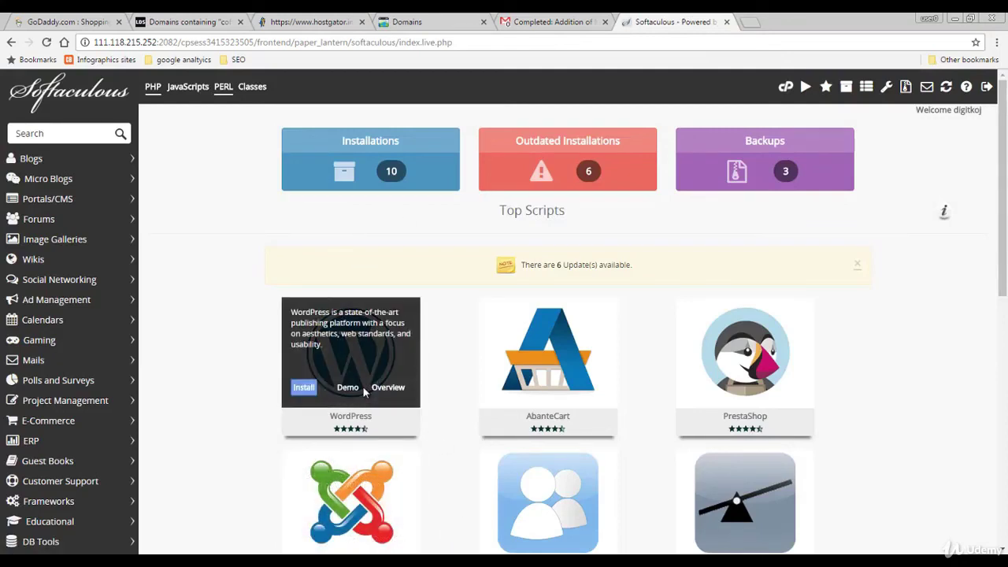
click(302, 388)
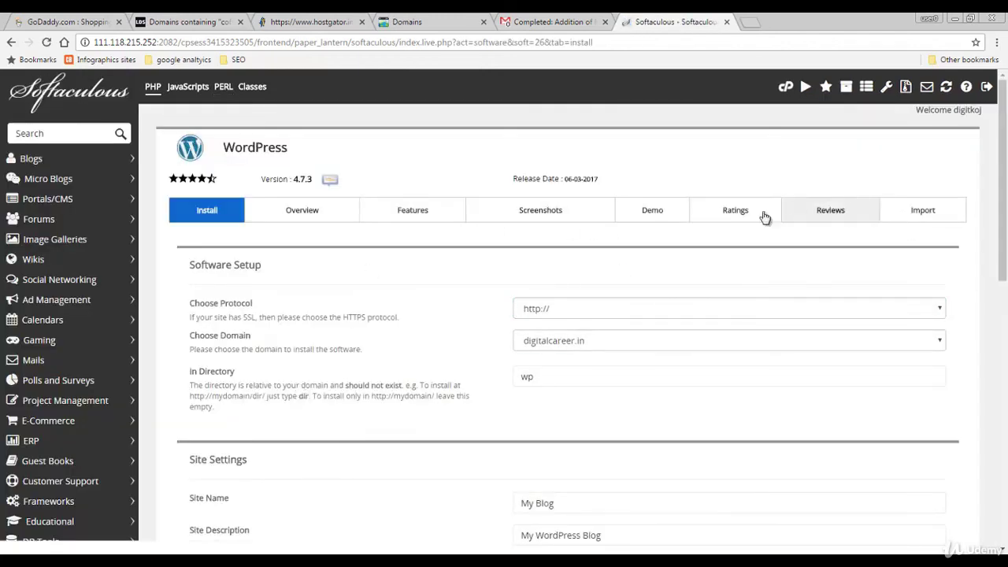
click(575, 311)
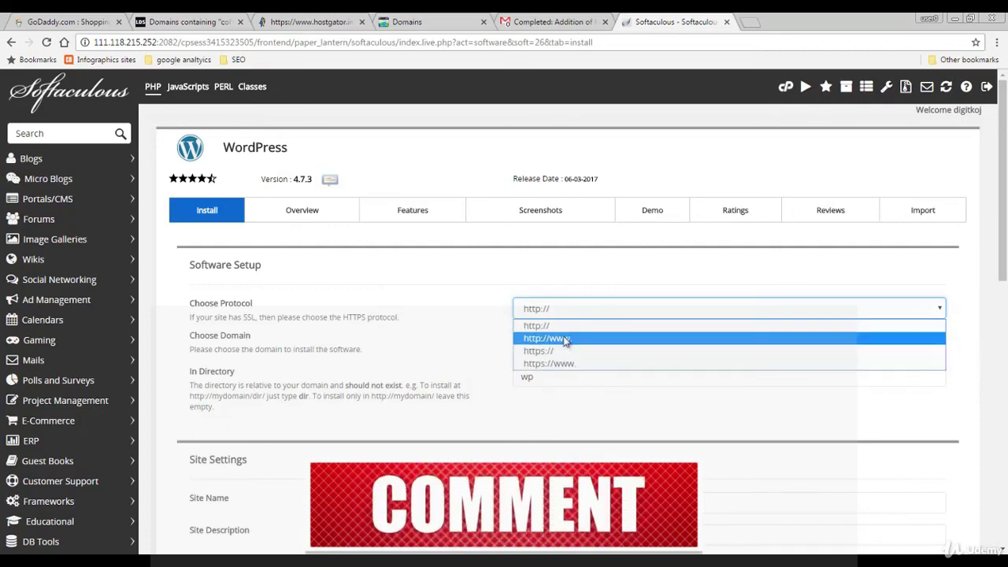
click(565, 338)
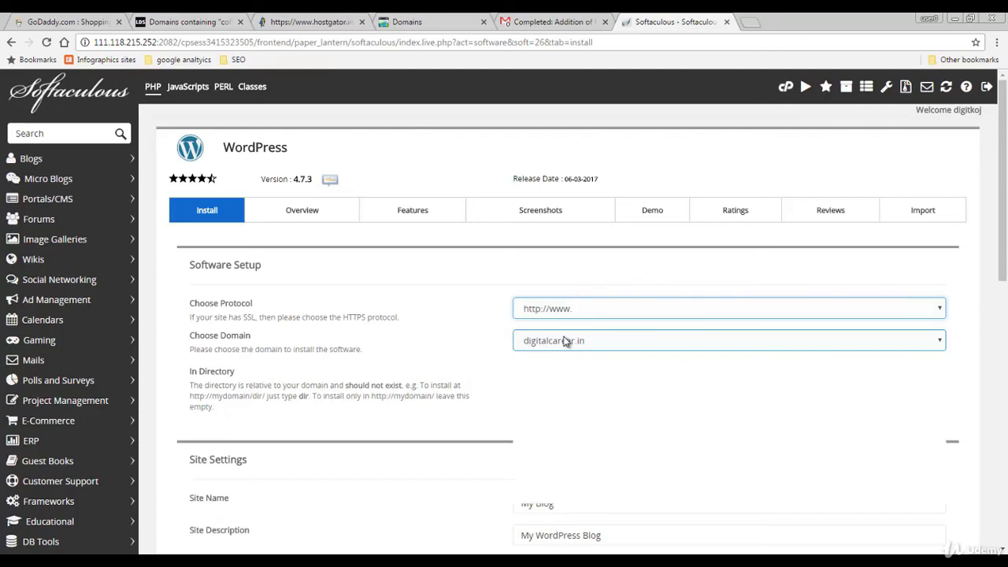
click(563, 340)
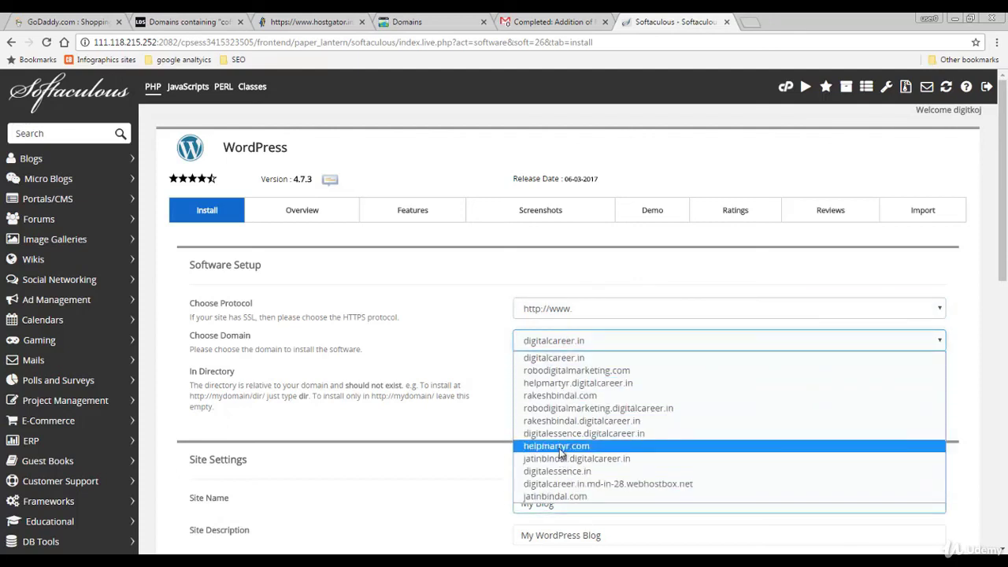
click(559, 445)
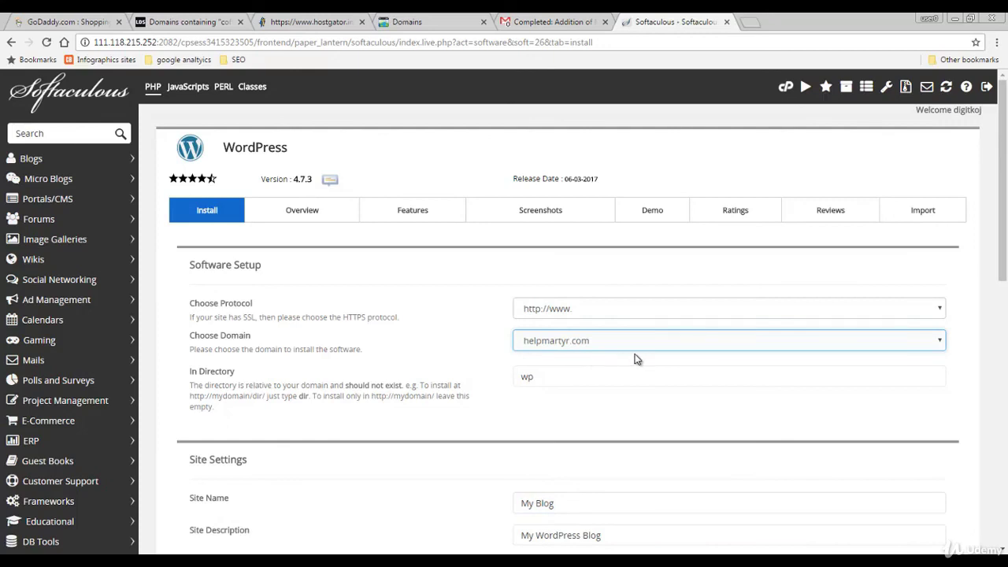
click(542, 375)
drag(542, 375, 506, 383)
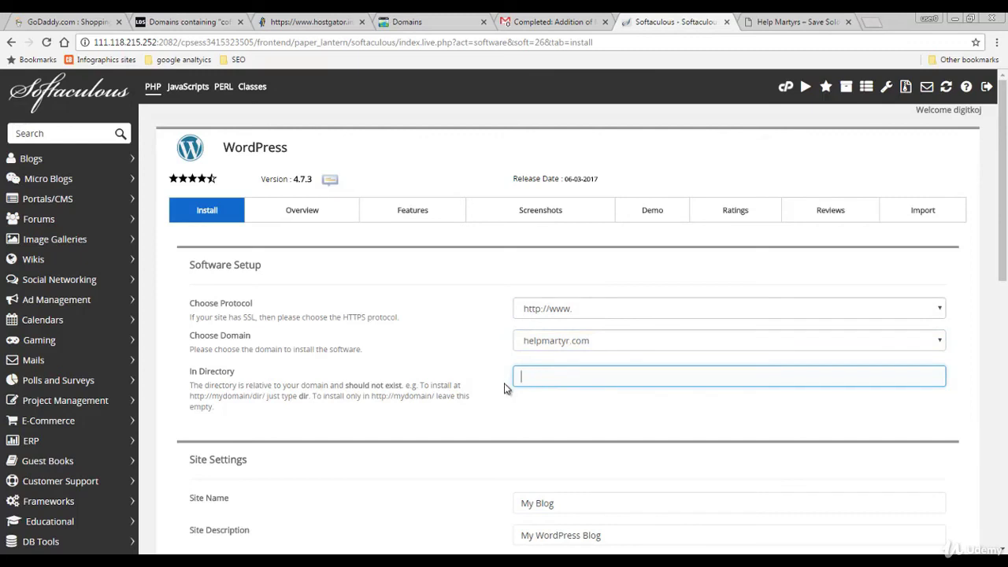
Replace the default admin username and set the admin password.
scroll(505, 386, down, 4)
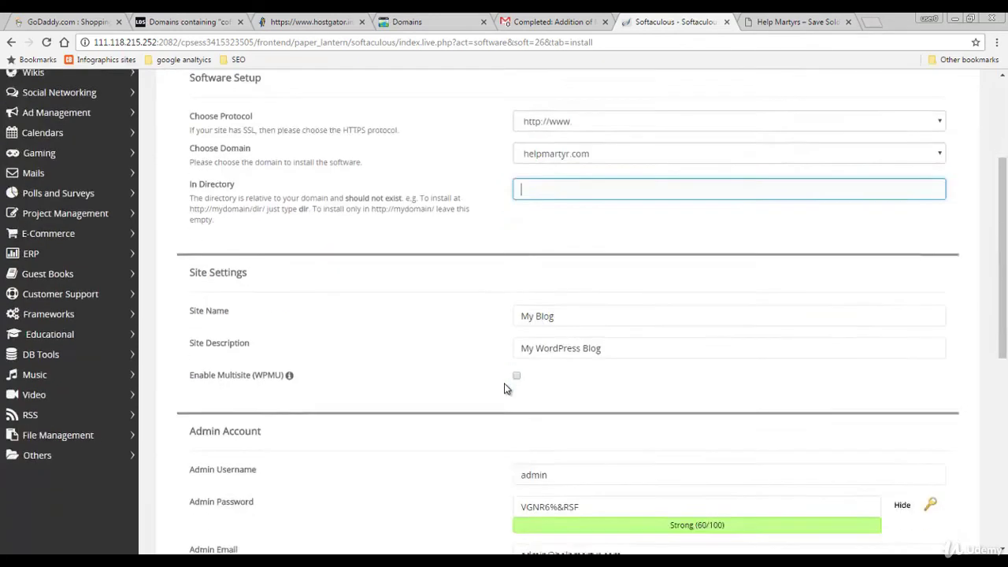
click(581, 341)
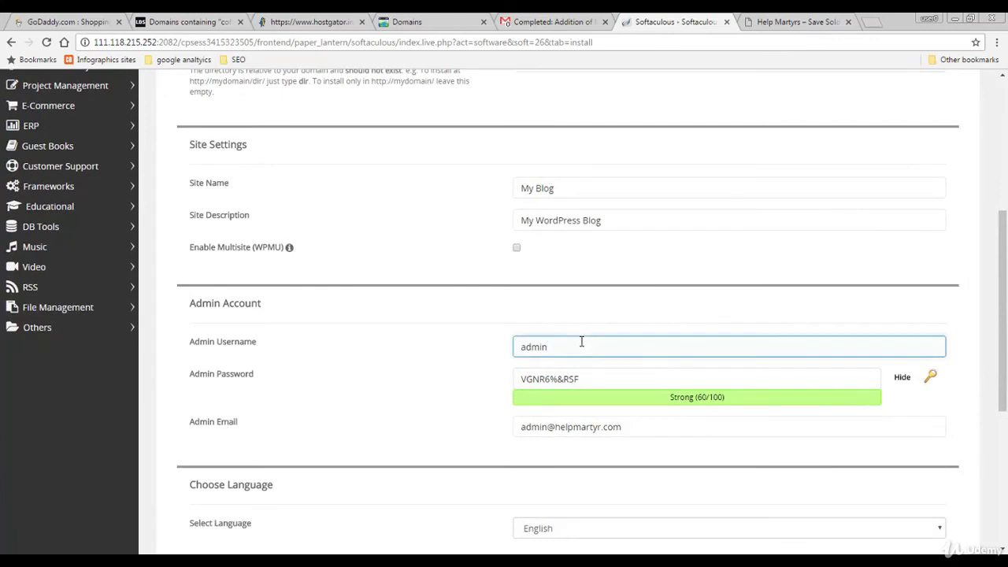
double_click(581, 341)
key(Tab)
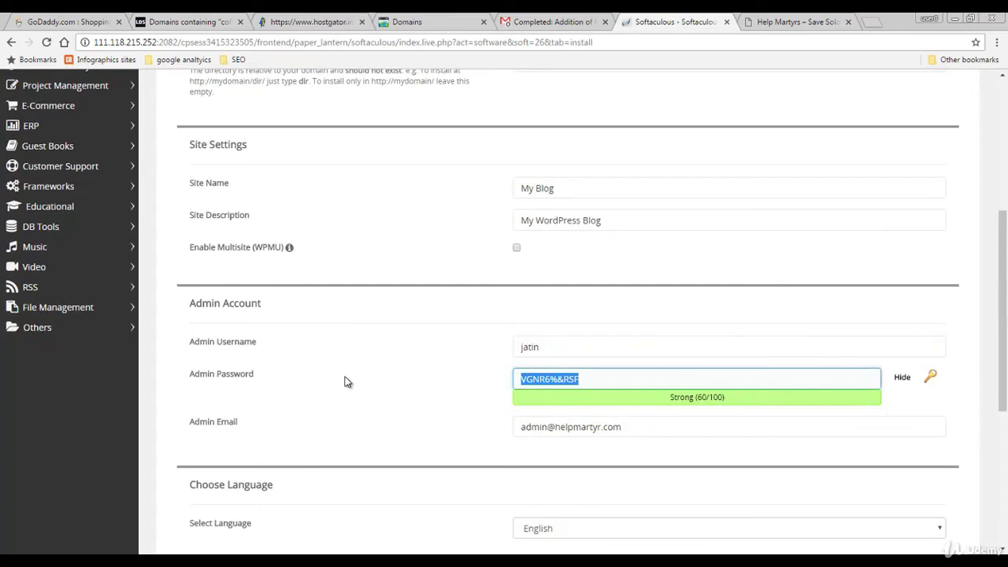
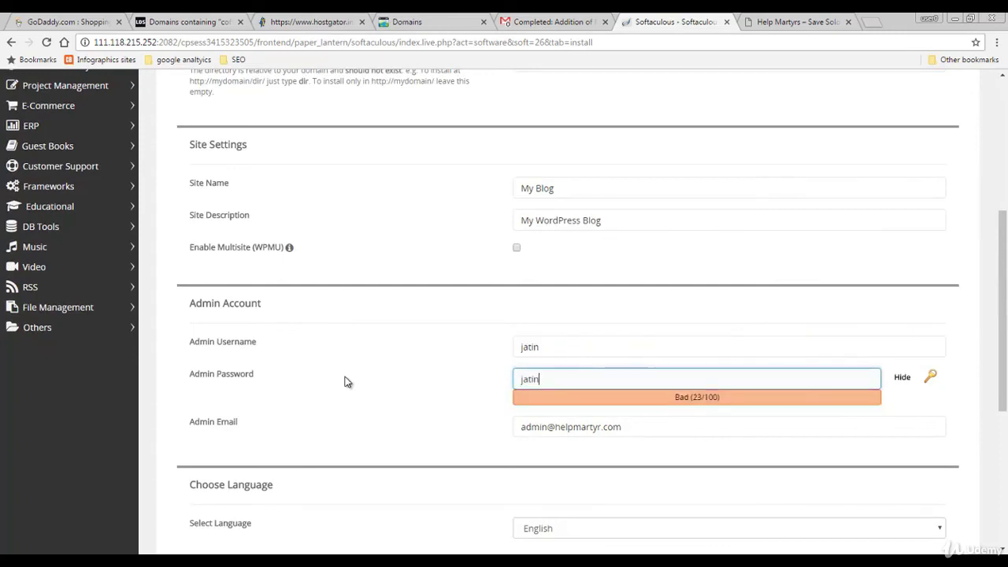
Enable Limit Login Attempts, set weekly backups with rotation 2, and install WordPress.
scroll(446, 443, down, 3)
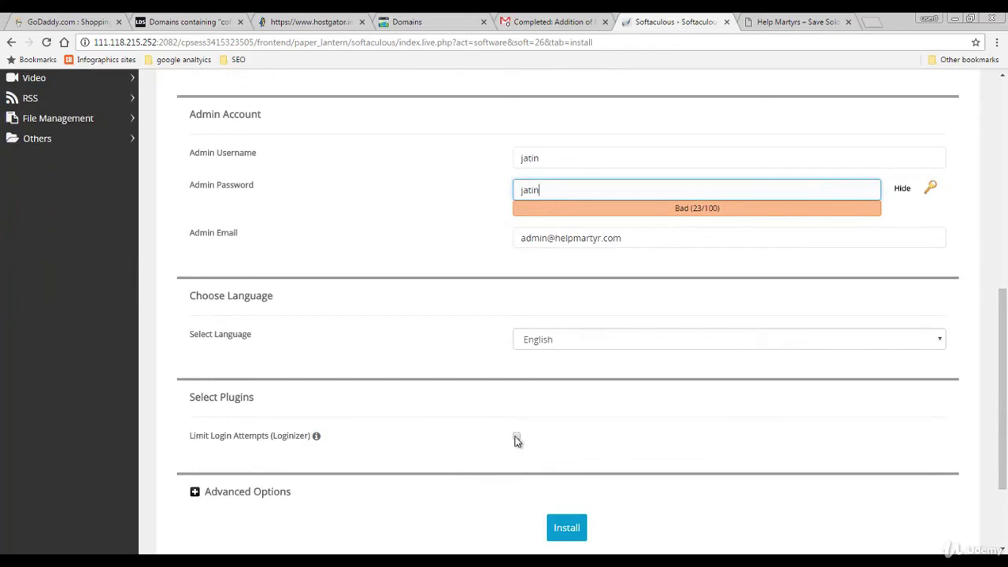
click(515, 438)
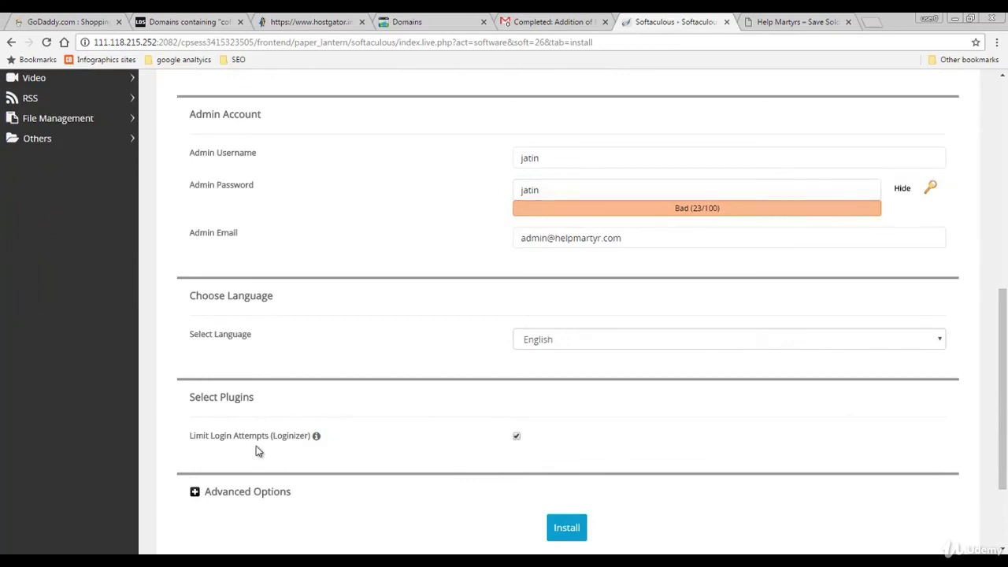
click(267, 496)
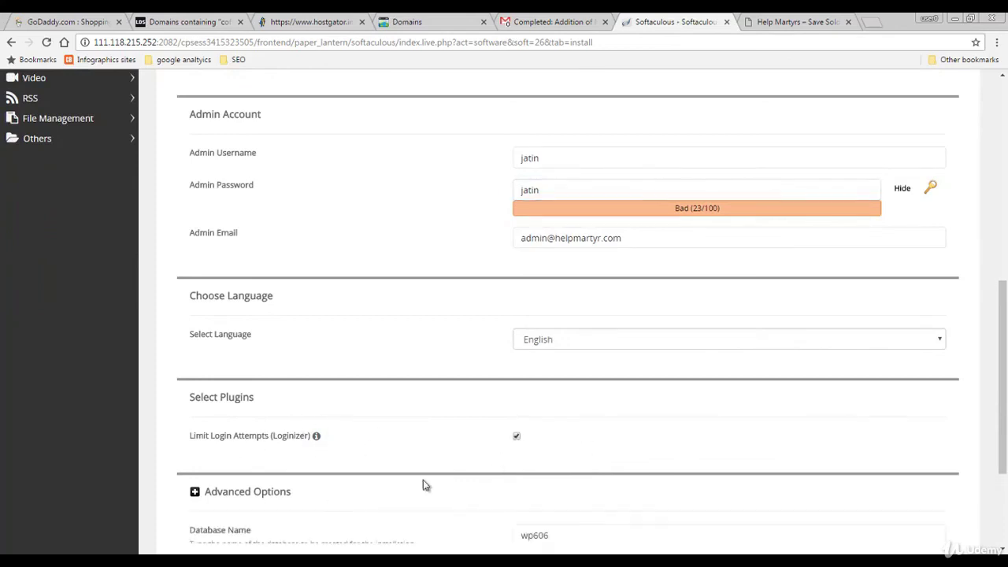
scroll(472, 469, down, 3)
click(592, 465)
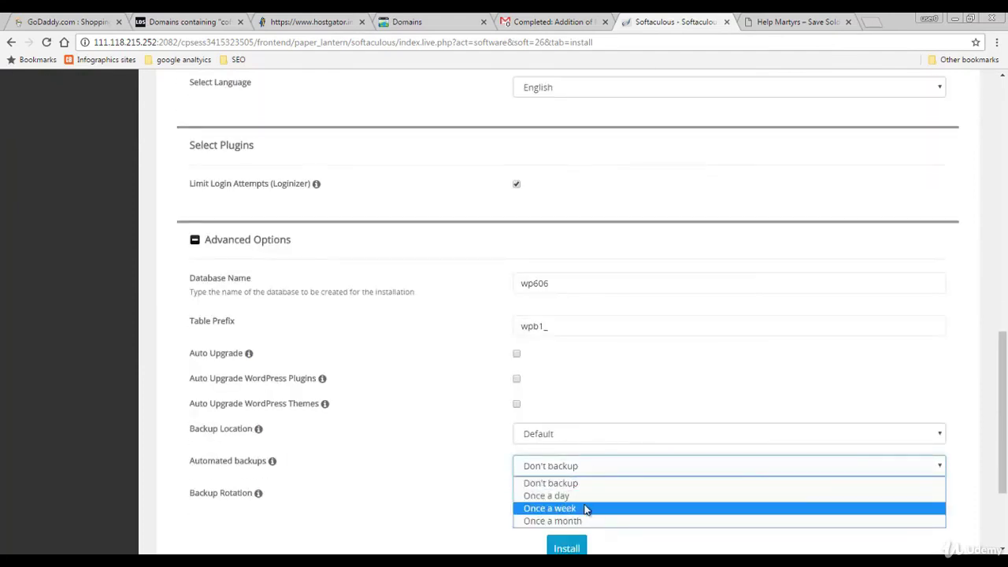
click(587, 508)
click(561, 497)
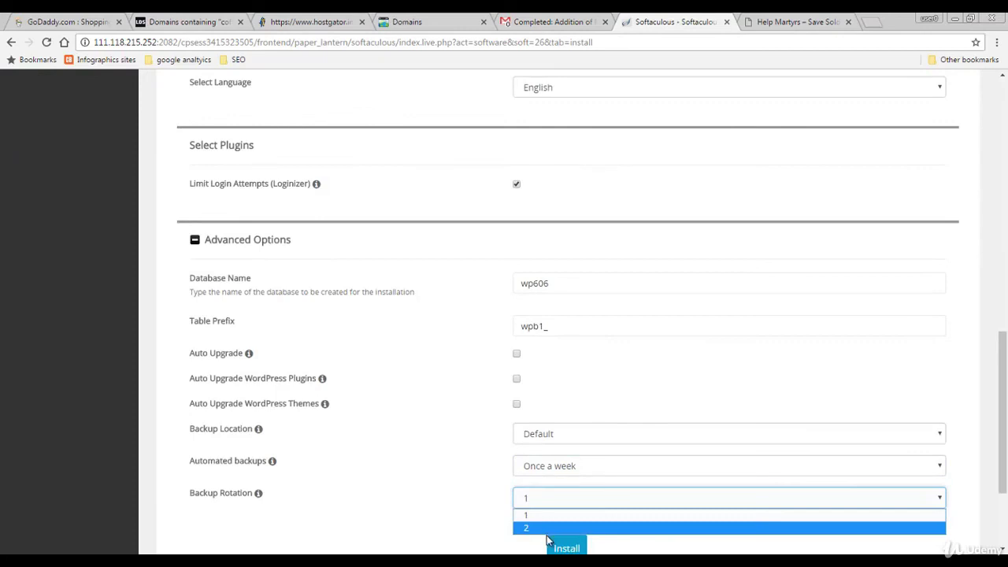
click(534, 529)
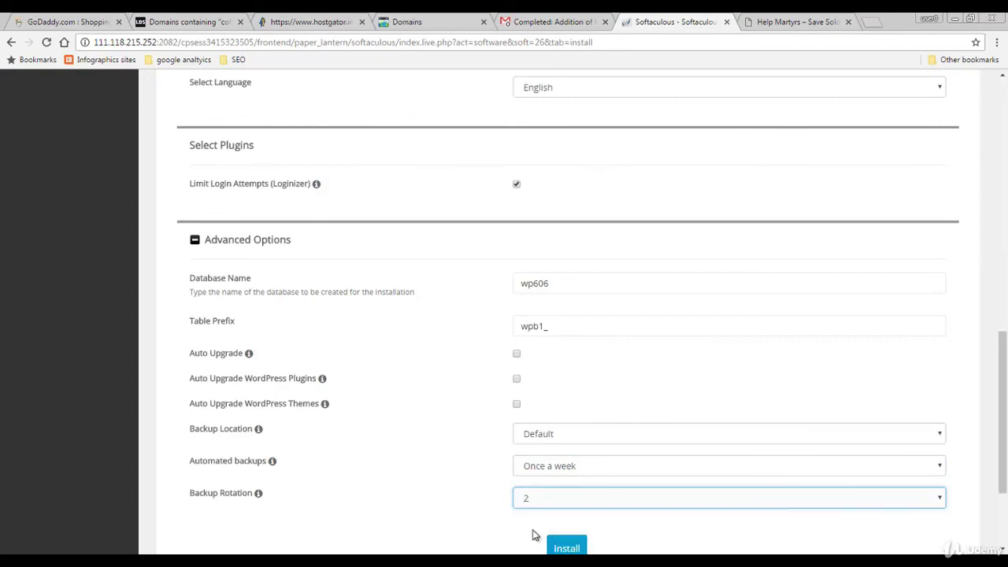
click(576, 548)
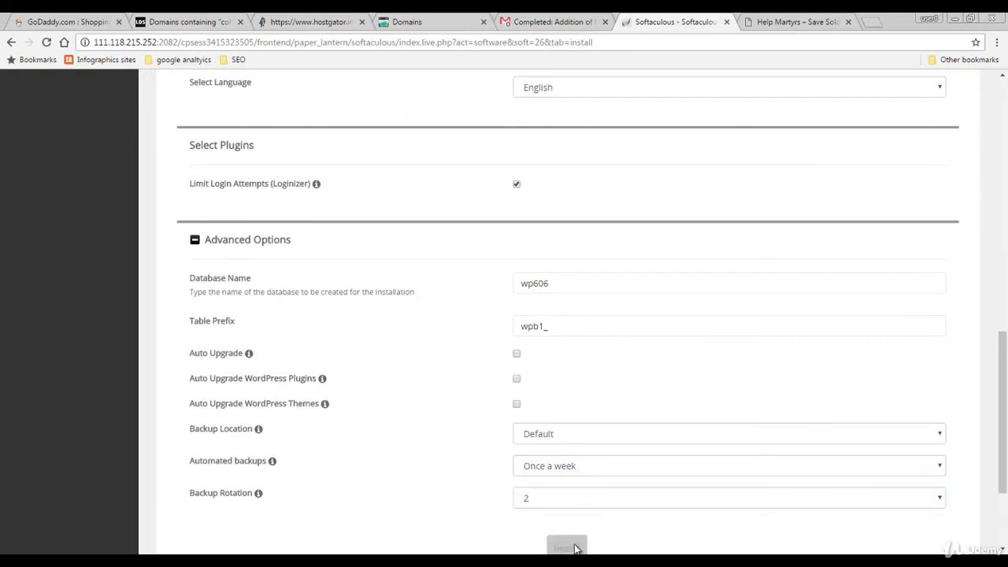